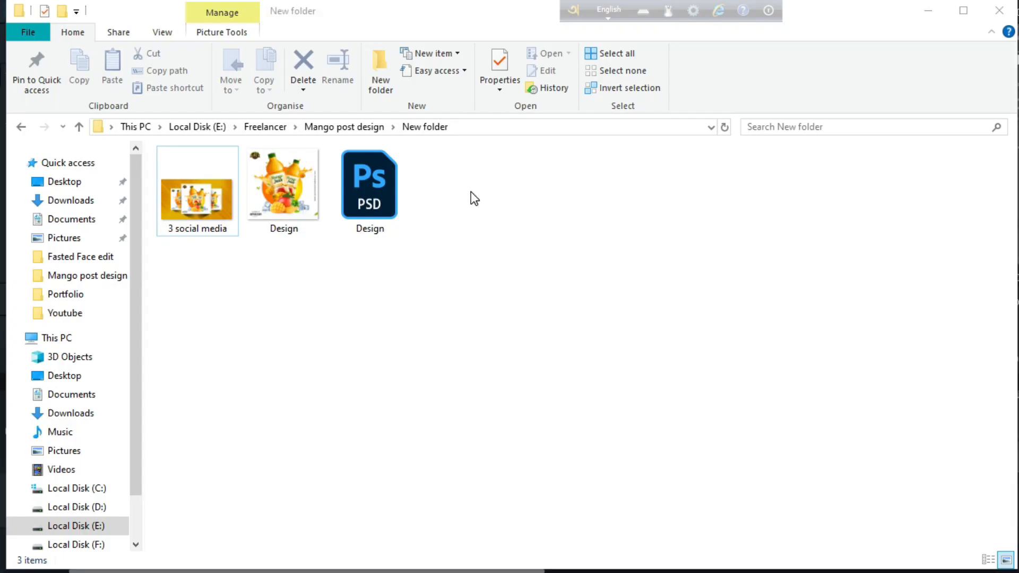
{"action": "left_click", "coordinate": [371, 186]}
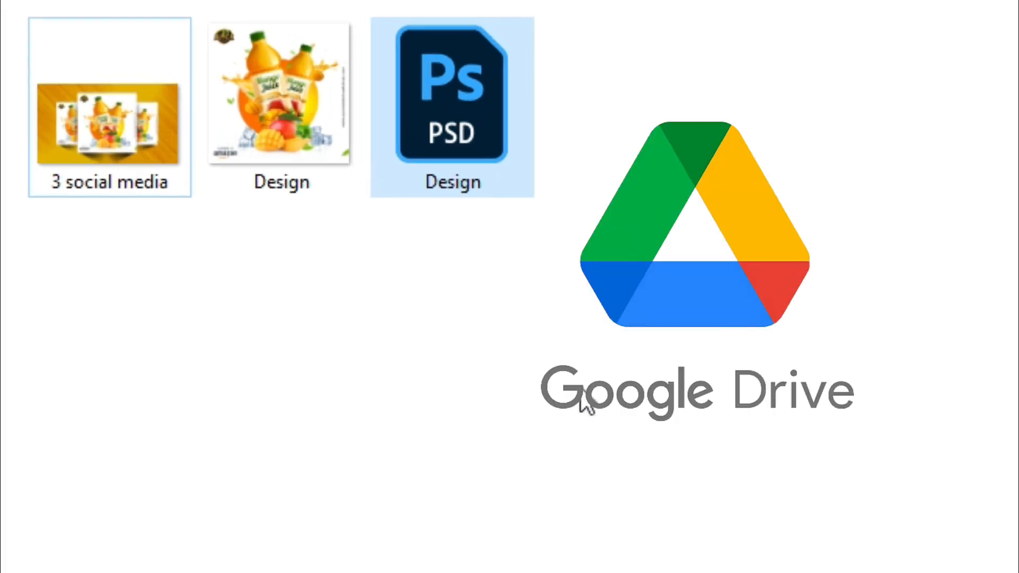
{"action": "left_click", "coordinate": [619, 337]}
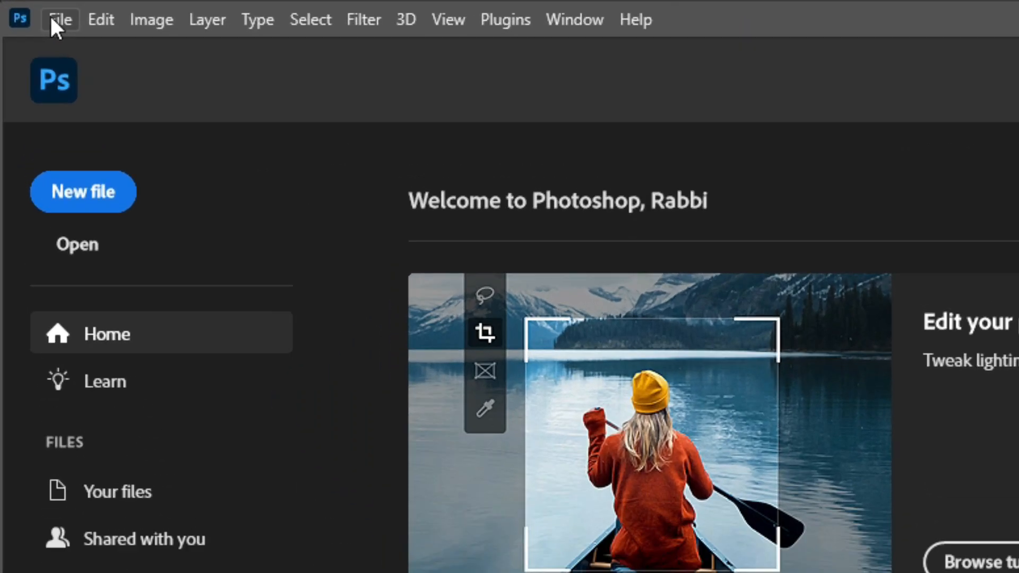
Create a new 1080 x 1080 pixel RGB document at 300 pixels/inch with a white background
{"action": "left_click", "coordinate": [51, 17]}
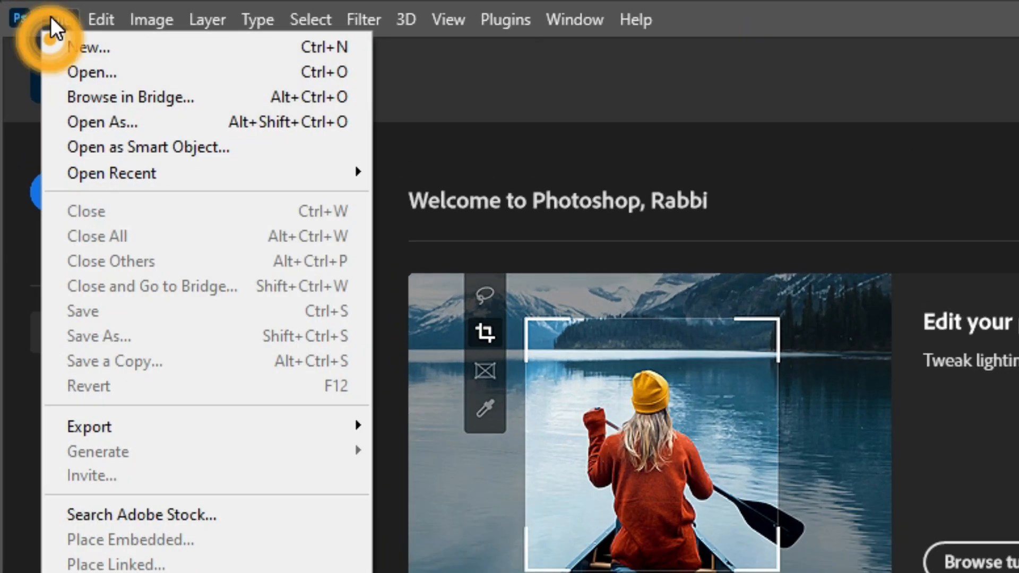
{"action": "left_click", "coordinate": [97, 46]}
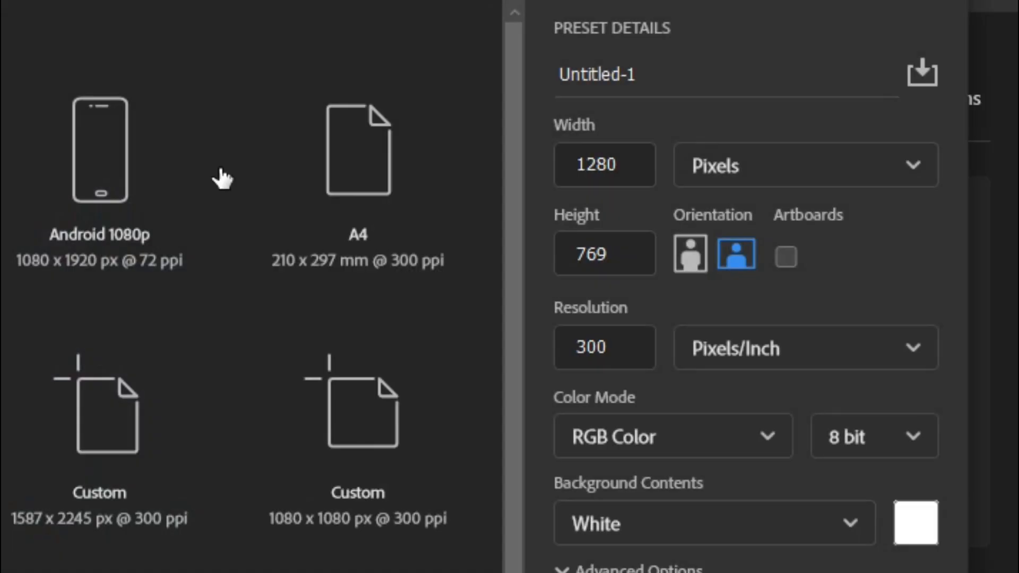
{"action": "double_click", "coordinate": [724, 174]}
{"action": "type", "text": "1"}
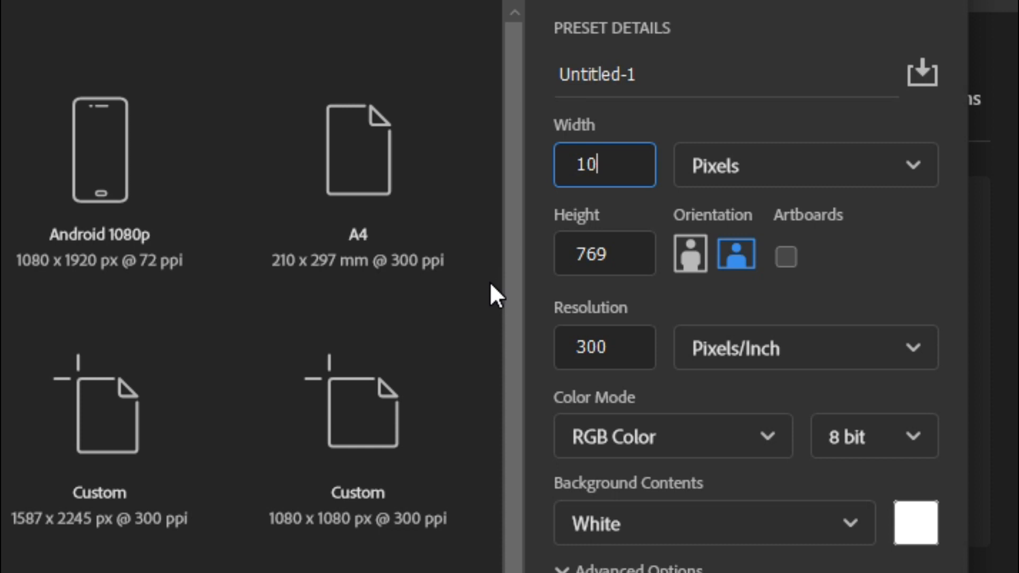
{"action": "double_click", "coordinate": [623, 259]}
{"action": "type", "text": "1080"}
{"action": "double_click", "coordinate": [633, 348]}
{"action": "left_click", "coordinate": [838, 528]}
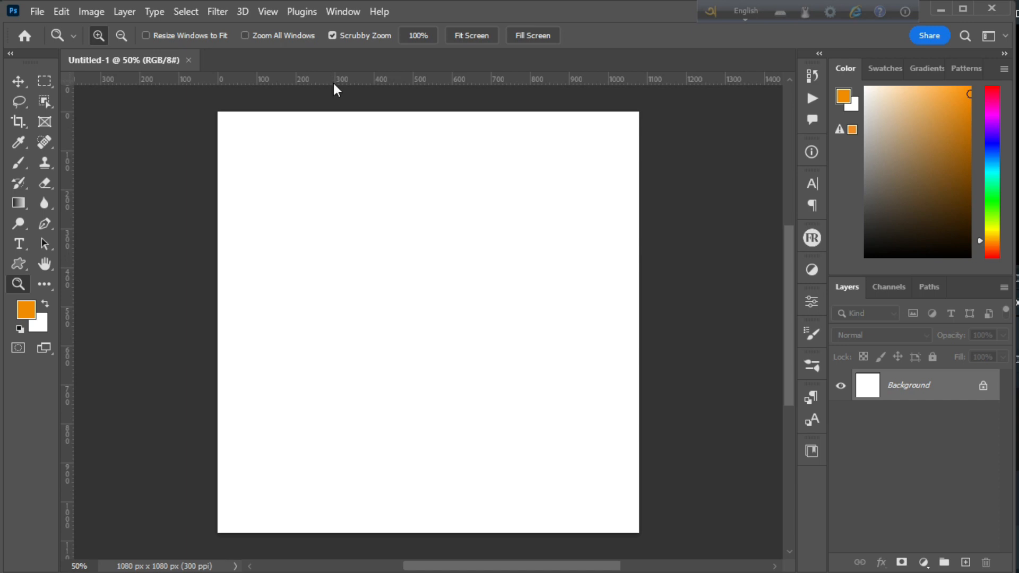
Place guides along the canvas edges, aligning the left guide exactly with the canvas border
{"action": "left_click_drag", "start_coordinate": [336, 90], "coordinate": [382, 533]}
{"action": "left_click_drag", "start_coordinate": [71, 301], "coordinate": [225, 294]}
{"action": "left_click_drag", "start_coordinate": [64, 246], "coordinate": [662, 245]}
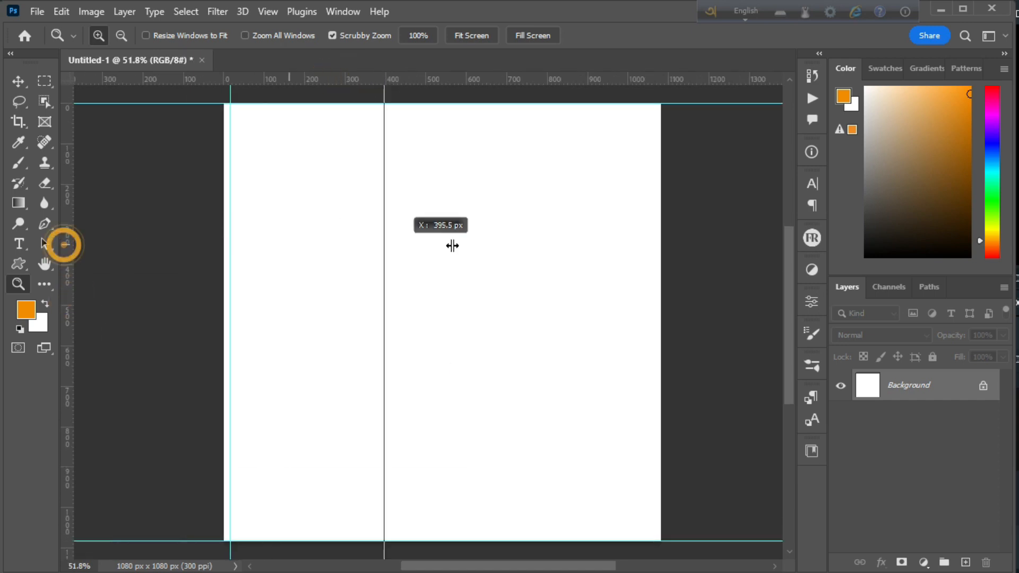
{"action": "left_click", "coordinate": [20, 81]}
{"action": "left_click_drag", "start_coordinate": [230, 196], "coordinate": [221, 205]}
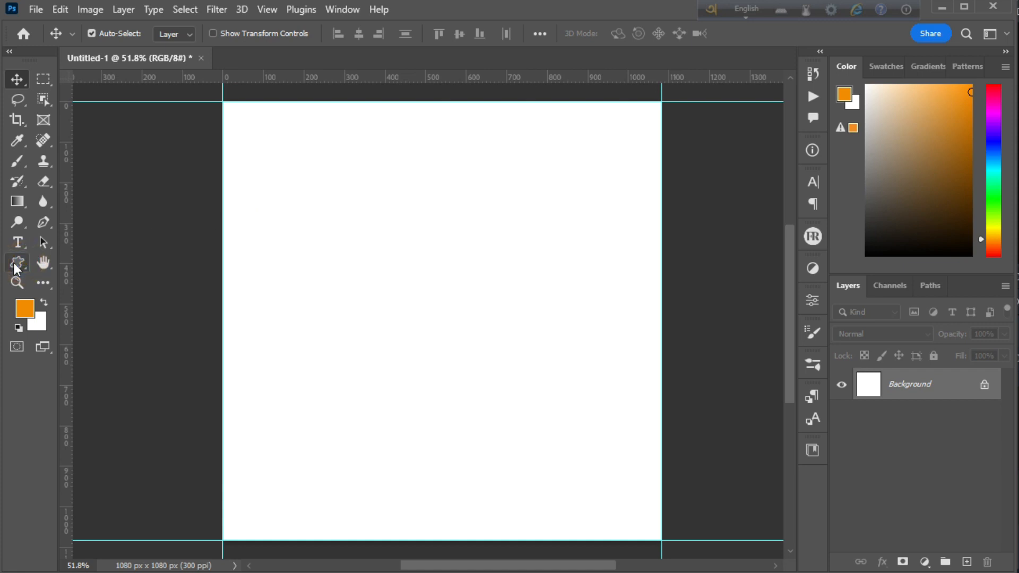
Draw a circle about 648 px in diameter with the Ellipse tool and fill it with red
{"action": "right_click", "coordinate": [16, 268]}
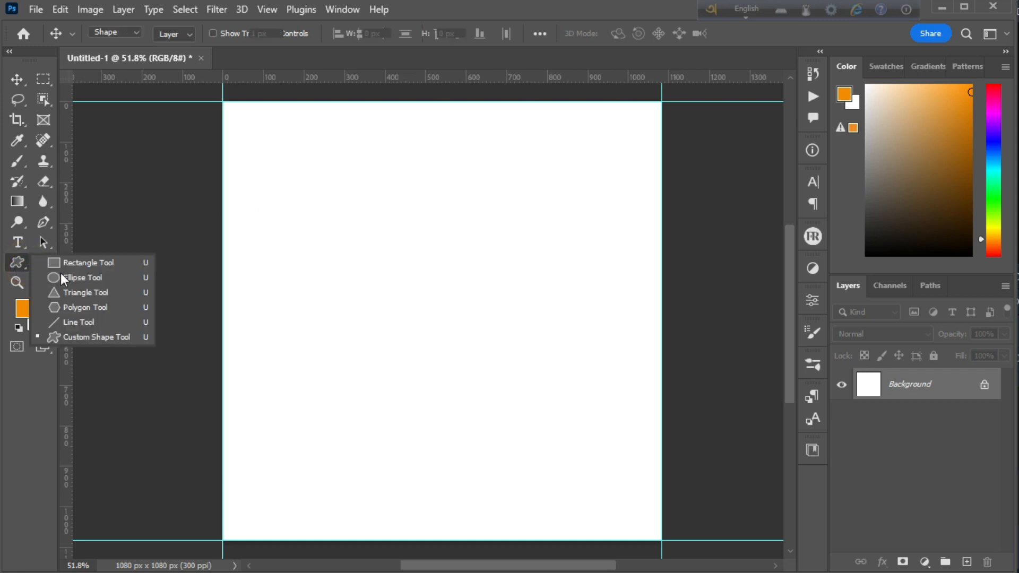
{"action": "left_click", "coordinate": [80, 275]}
{"action": "left_click_drag", "start_coordinate": [359, 250], "coordinate": [665, 511]}
{"action": "left_click", "coordinate": [175, 33]}
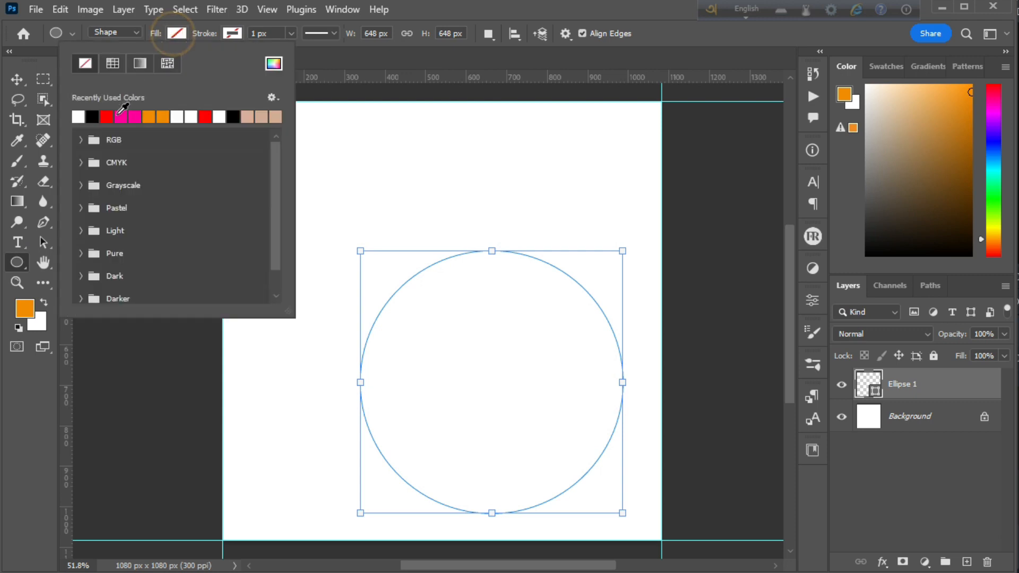
{"action": "left_click", "coordinate": [106, 118]}
{"action": "left_click", "coordinate": [175, 34]}
Move the red circle to the middle of the canvas and scale it down slightly
{"action": "left_click", "coordinate": [17, 79]}
{"action": "left_click_drag", "start_coordinate": [462, 318], "coordinate": [411, 262]}
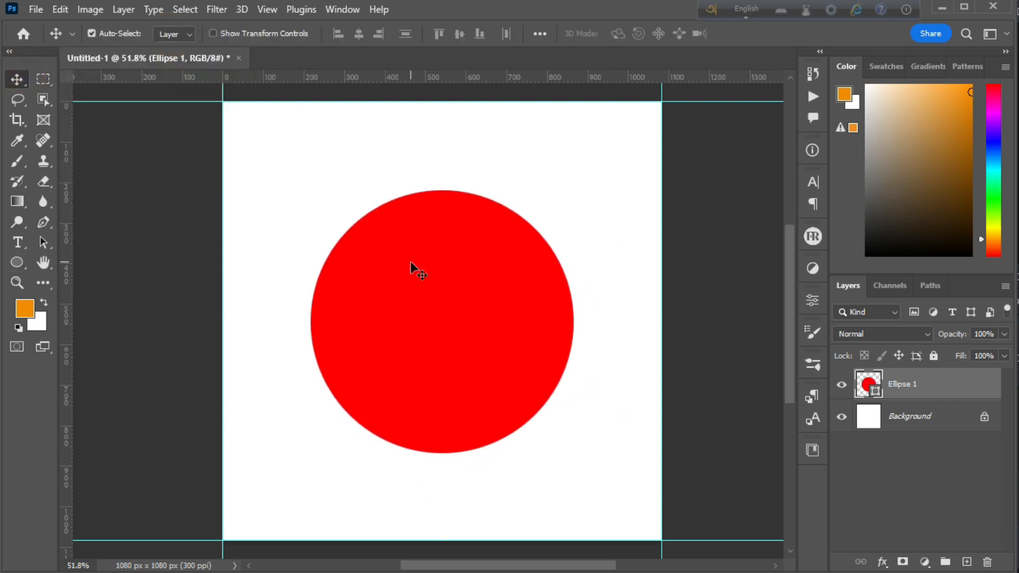
{"action": "key", "text": "ctrl+t"}
{"action": "left_click_drag", "start_coordinate": [444, 192], "coordinate": [443, 201]}
{"action": "left_click", "coordinate": [778, 35]}
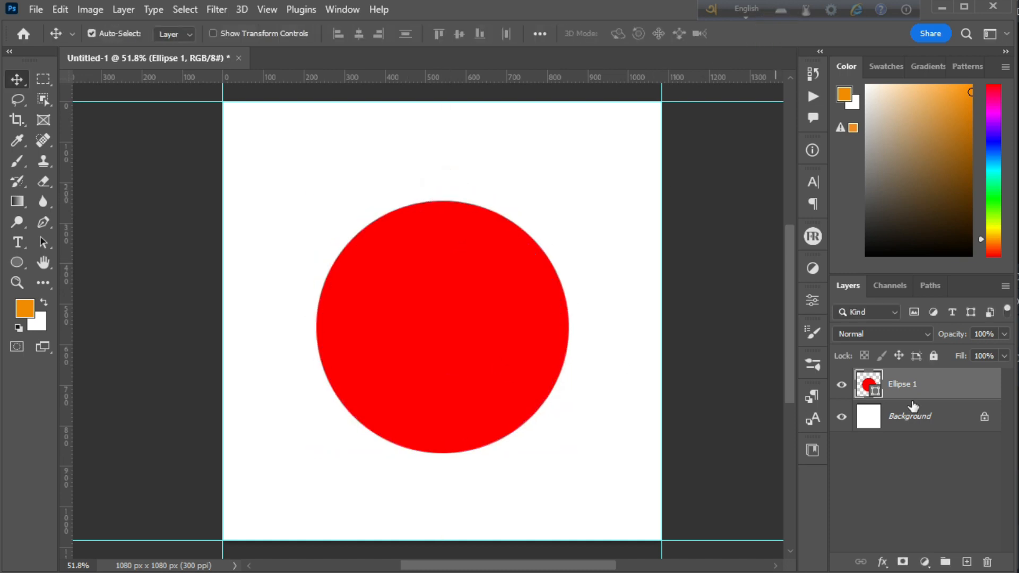
Add a Gradient Overlay to the circle layer using the orange-to-white preset from the Basics group
{"action": "right_click", "coordinate": [991, 392]}
{"action": "left_click", "coordinate": [813, 23]}
{"action": "left_click_drag", "start_coordinate": [437, 96], "coordinate": [706, 83]}
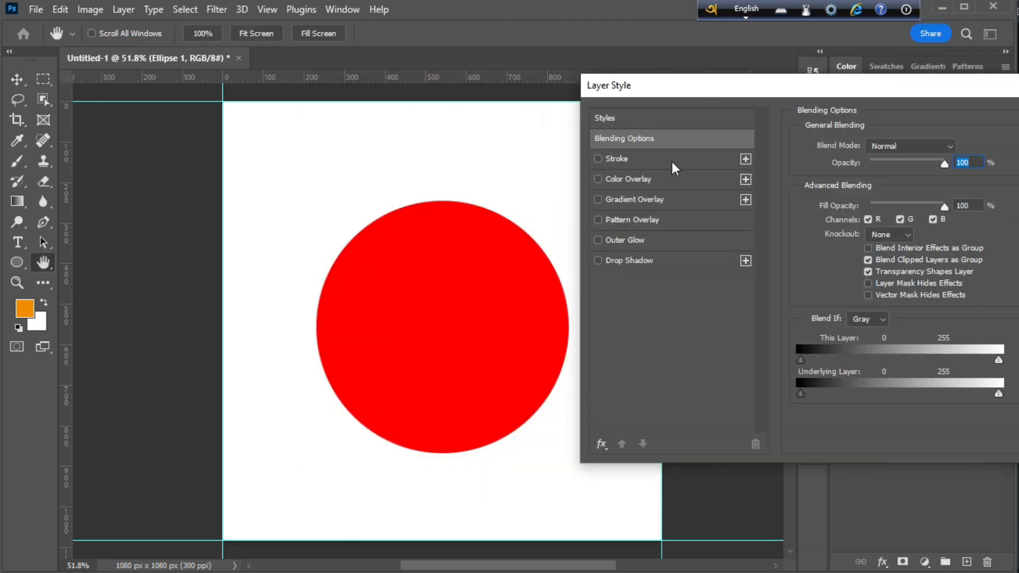
{"action": "left_click", "coordinate": [630, 199]}
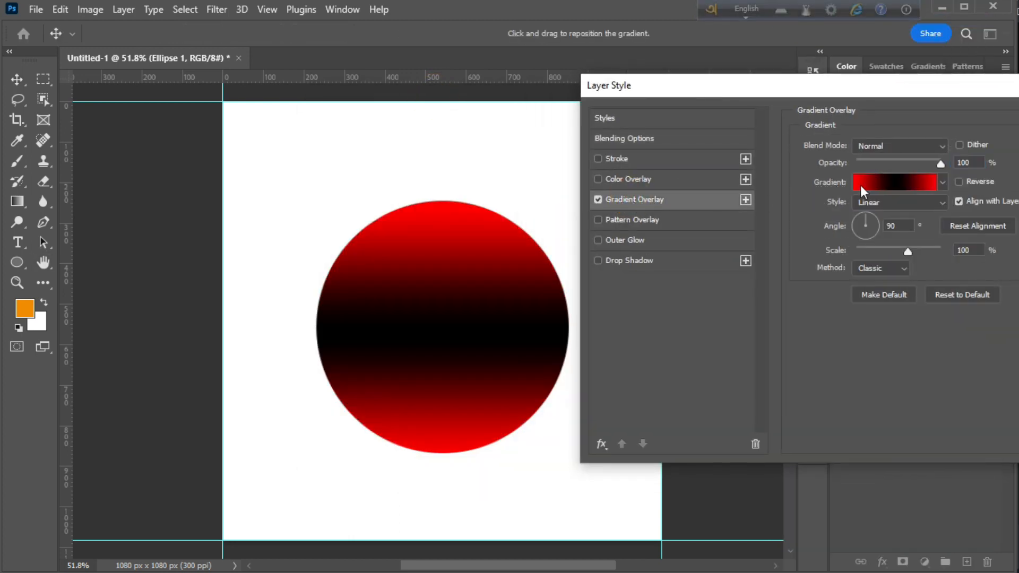
{"action": "left_click", "coordinate": [875, 185]}
{"action": "left_click", "coordinate": [609, 170]}
{"action": "left_click", "coordinate": [627, 194]}
Set the gradient's starting color stop to yellow fffc00
{"action": "left_click", "coordinate": [602, 409]}
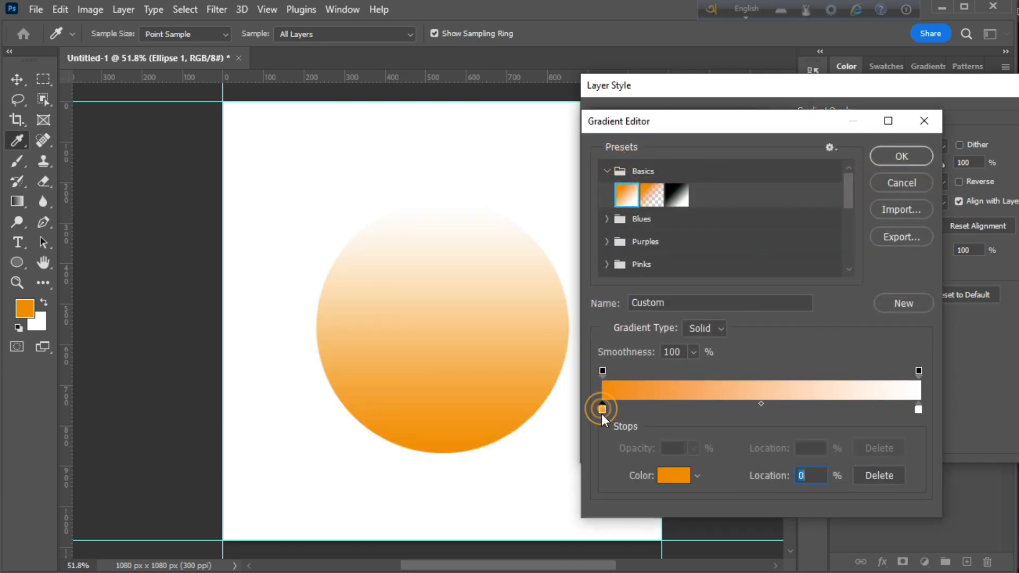
{"action": "left_click", "coordinate": [685, 479]}
{"action": "left_click_drag", "start_coordinate": [802, 349], "coordinate": [797, 337]}
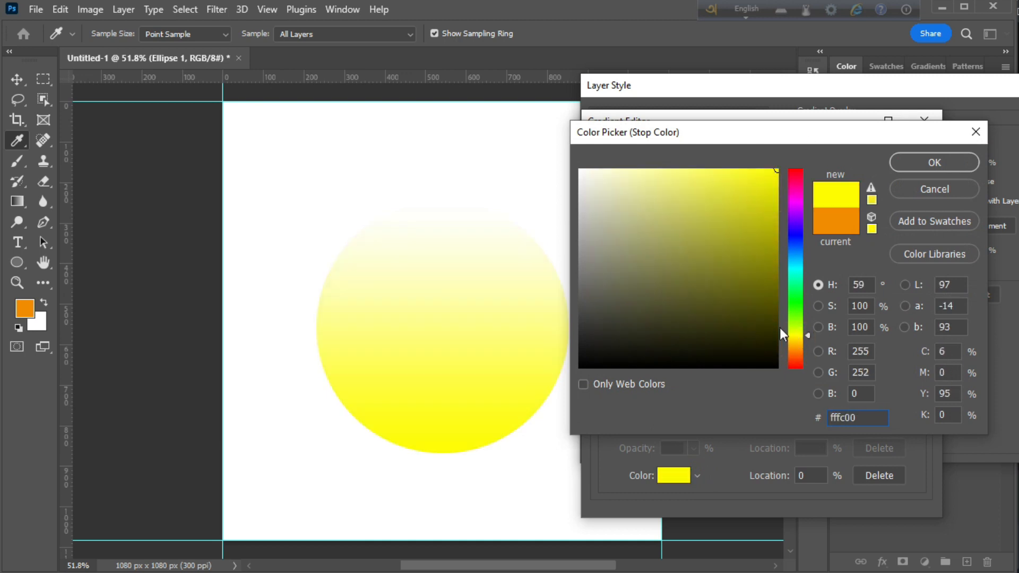
{"action": "left_click", "coordinate": [918, 169]}
Set the gradient's end color stop to orange ff8400 and accept the gradient
{"action": "left_click", "coordinate": [683, 481]}
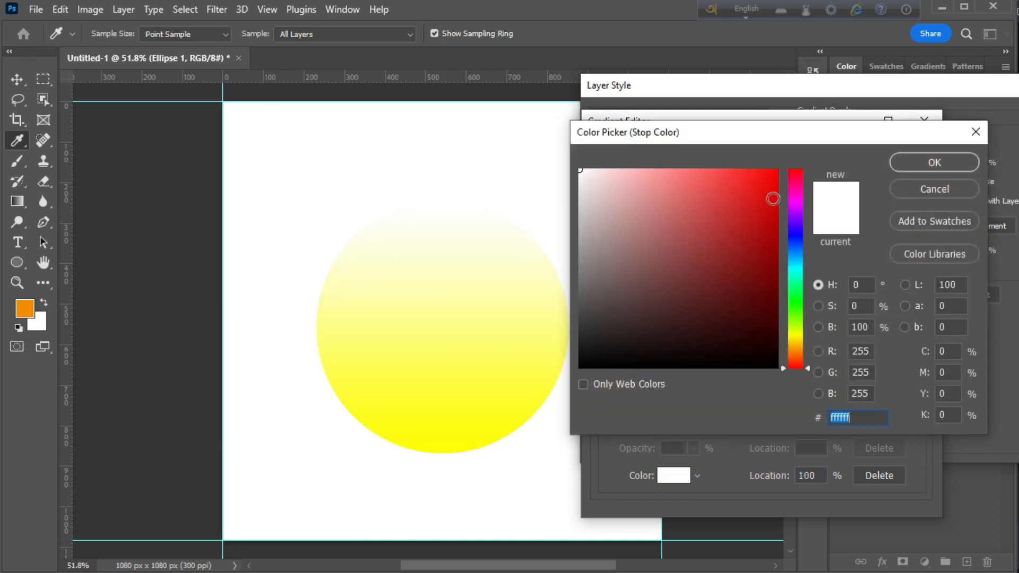
{"action": "left_click", "coordinate": [797, 349]}
{"action": "left_click_drag", "start_coordinate": [753, 228], "coordinate": [830, 114]}
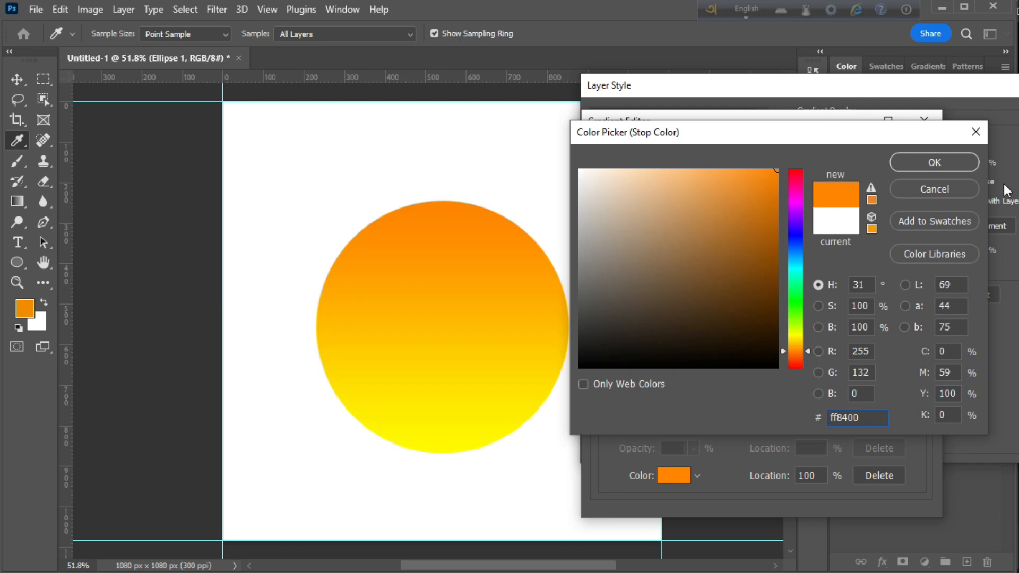
{"action": "left_click", "coordinate": [934, 162]}
{"action": "left_click", "coordinate": [899, 155]}
Make the gradient overlay Radial, shift its yellow center toward the circle's right side, increase its scale slightly and apply the style
{"action": "left_click", "coordinate": [894, 203]}
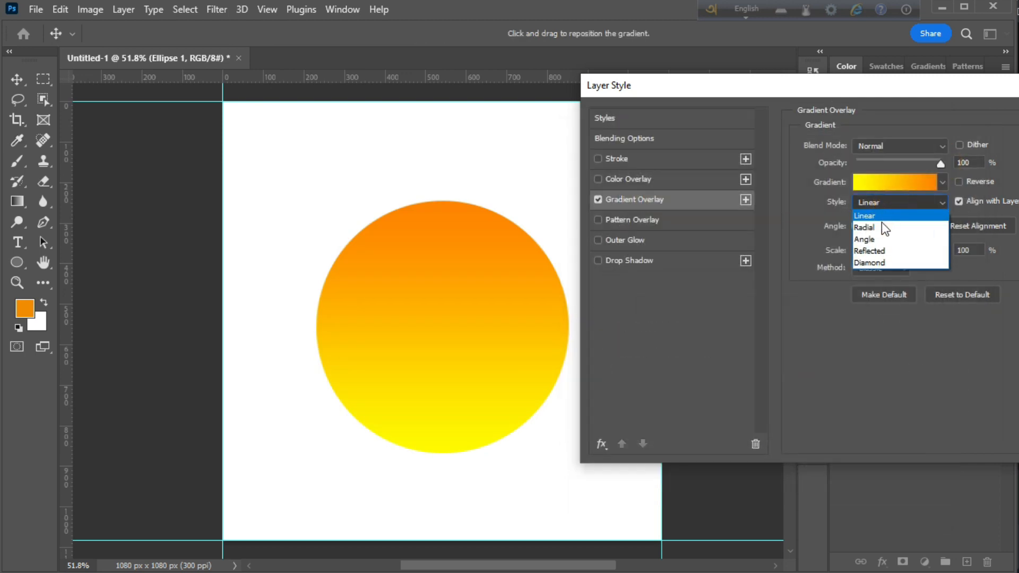
{"action": "left_click", "coordinate": [881, 222]}
{"action": "left_click_drag", "start_coordinate": [445, 326], "coordinate": [528, 350]}
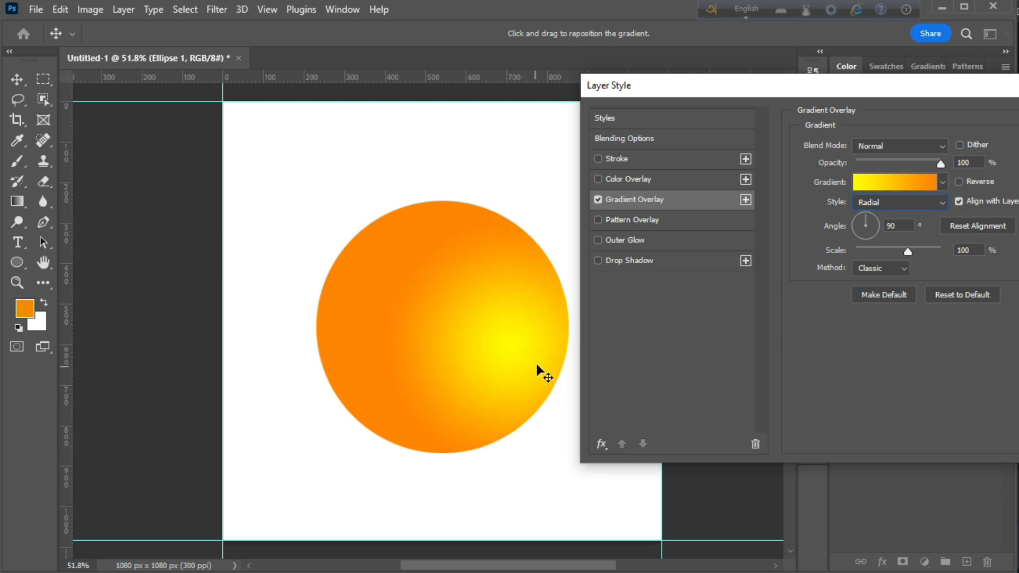
{"action": "left_click_drag", "start_coordinate": [912, 250], "coordinate": [917, 250]}
{"action": "left_click_drag", "start_coordinate": [794, 90], "coordinate": [689, 90]}
{"action": "key", "text": "Return"}
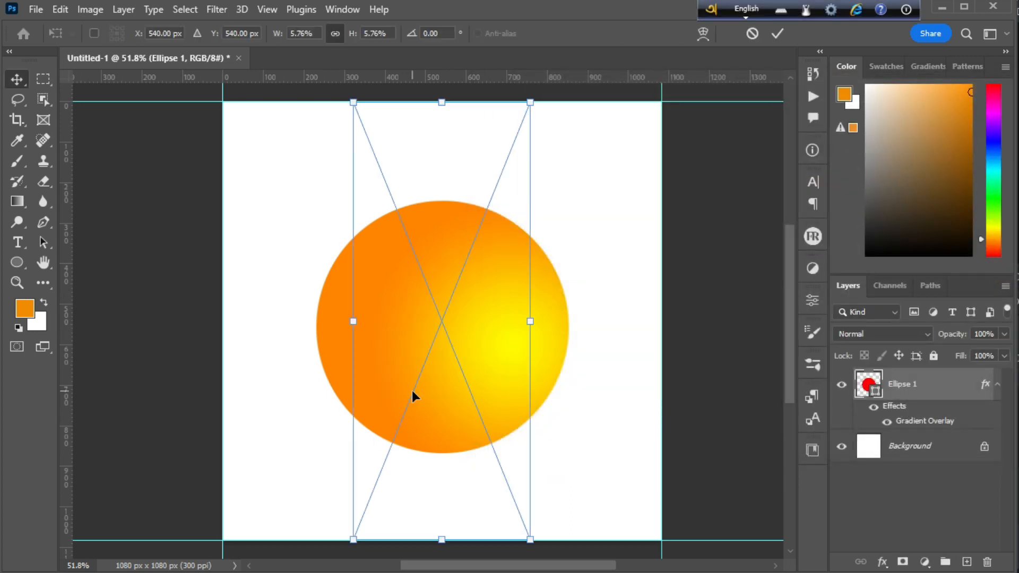
Scale down the placed mango juice bottle, tilt it to the left and position it over the circle's left half
{"action": "left_click_drag", "start_coordinate": [444, 102], "coordinate": [442, 276]}
{"action": "left_click_drag", "start_coordinate": [416, 379], "coordinate": [427, 297]}
{"action": "left_click_drag", "start_coordinate": [536, 171], "coordinate": [500, 156]}
{"action": "left_click_drag", "start_coordinate": [417, 195], "coordinate": [385, 155]}
{"action": "left_click_drag", "start_coordinate": [445, 245], "coordinate": [419, 257]}
{"action": "left_click_drag", "start_coordinate": [380, 162], "coordinate": [363, 117]}
{"action": "key", "text": "Return"}
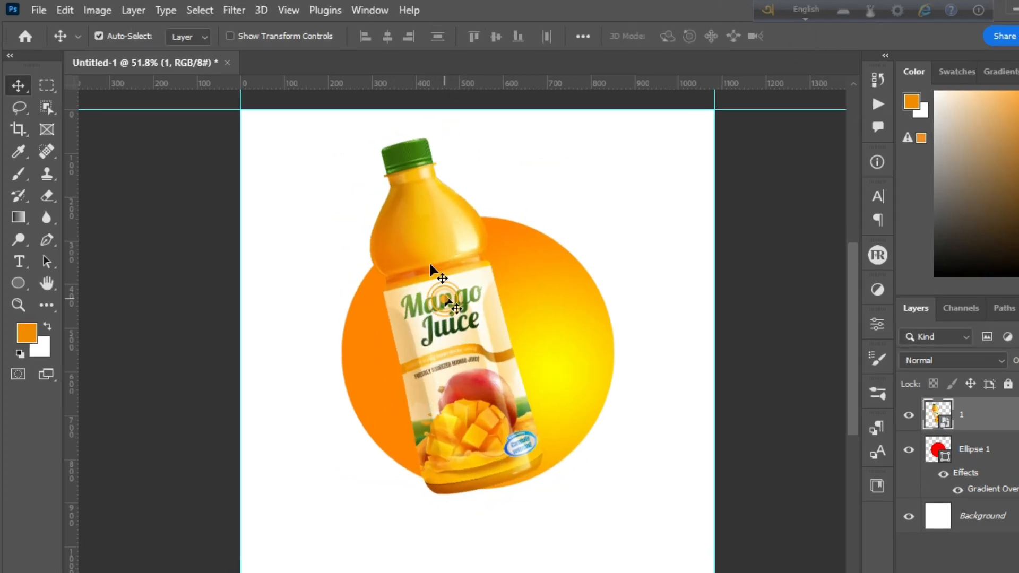
Apply a Levels adjustment to the bottle layer, shifting an input slider to alter its tones
{"action": "left_click", "coordinate": [90, 9]}
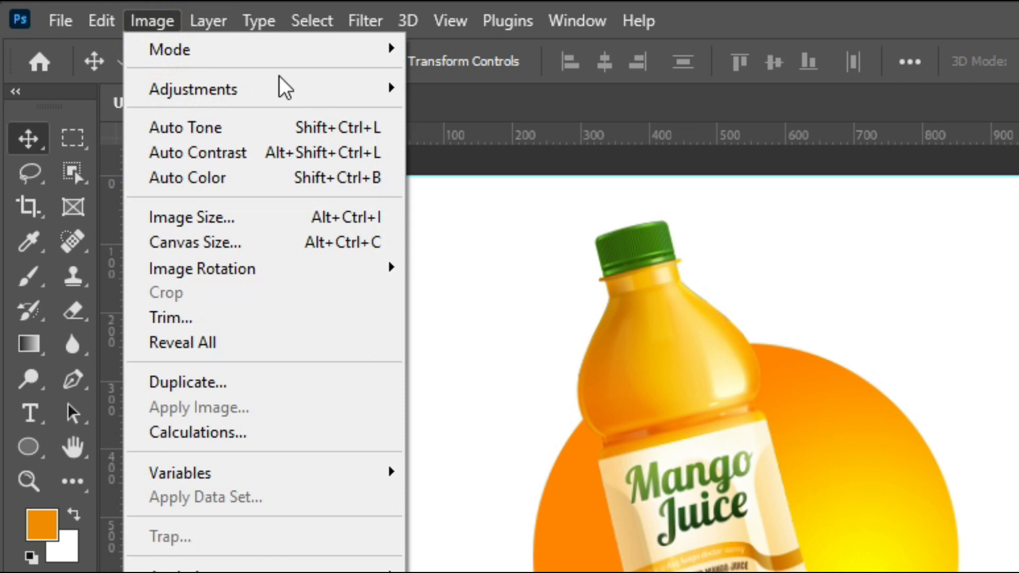
{"action": "mouse_move", "coordinate": [279, 96]}
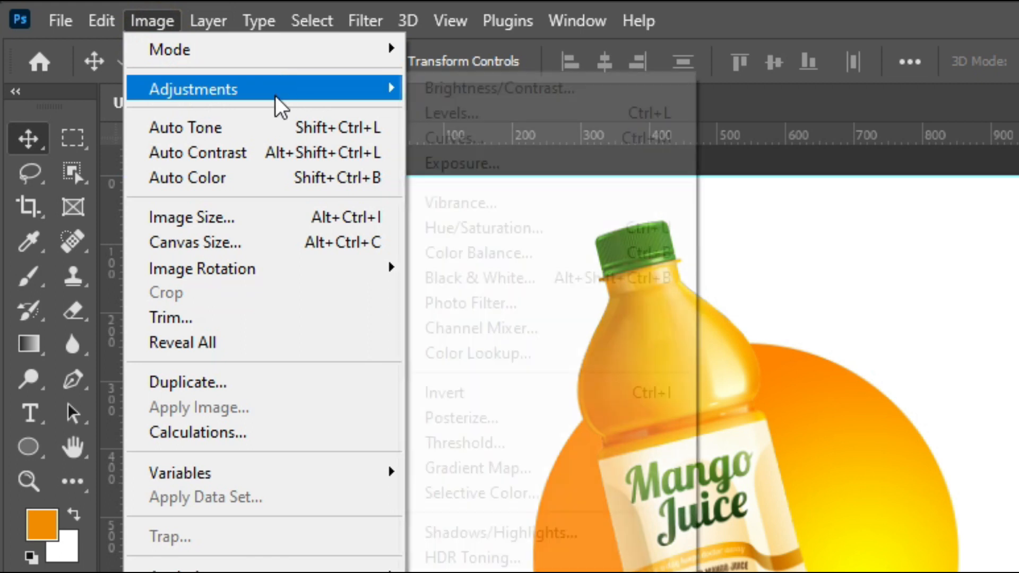
{"action": "left_click", "coordinate": [455, 109]}
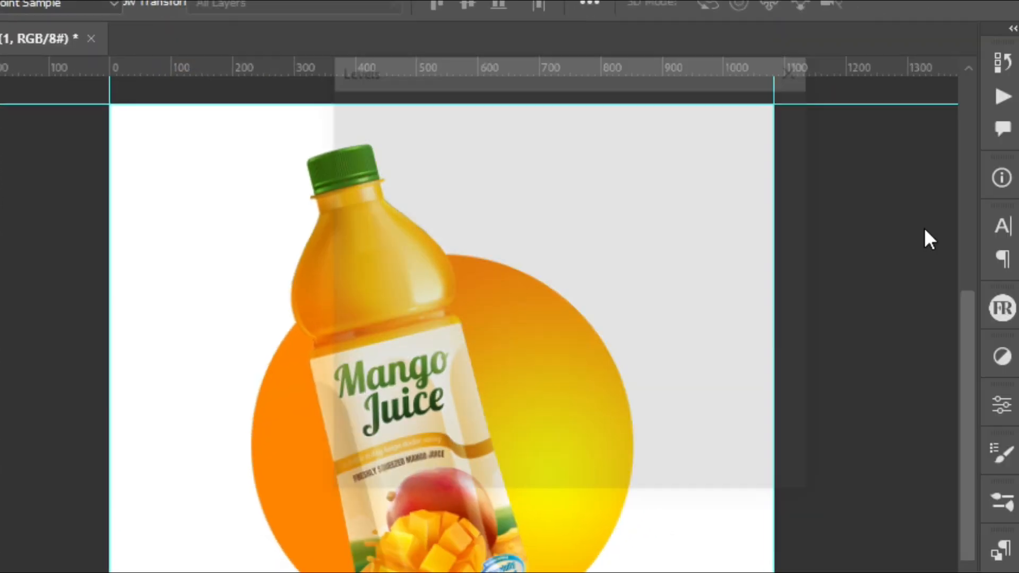
{"action": "left_click_drag", "start_coordinate": [543, 288], "coordinate": [574, 286]}
{"action": "left_click", "coordinate": [929, 83]}
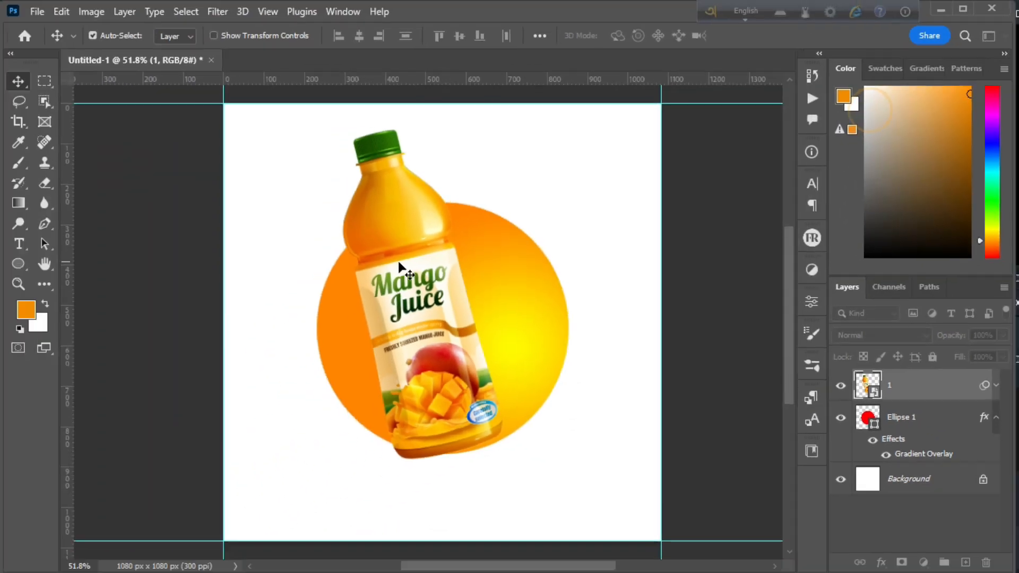
Duplicate the juice bottle to the right of the original and scale the copy down
{"action": "left_click_drag", "start_coordinate": [236, 390], "coordinate": [360, 353]}
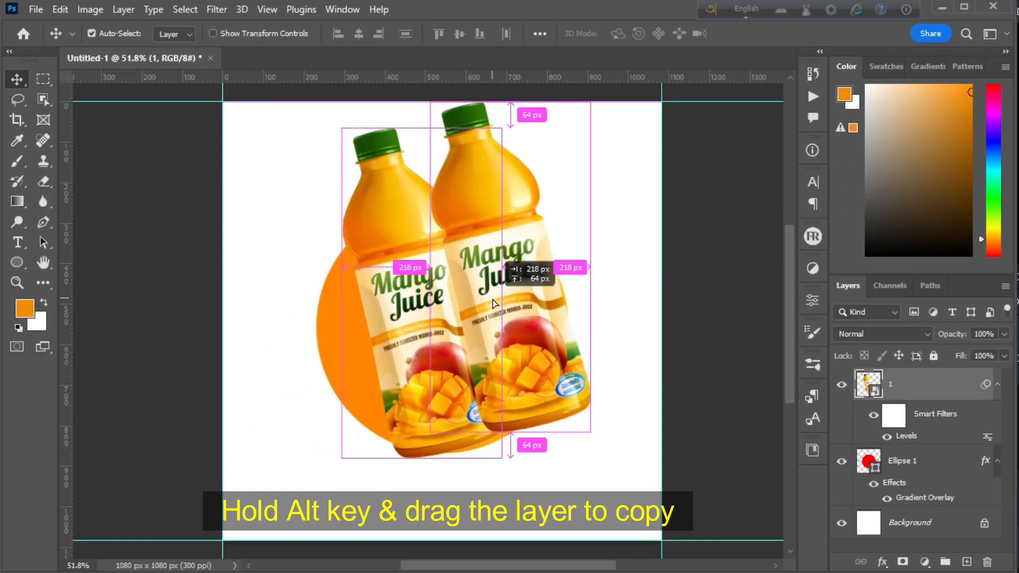
{"action": "left_click_drag", "start_coordinate": [492, 303], "coordinate": [495, 303]}
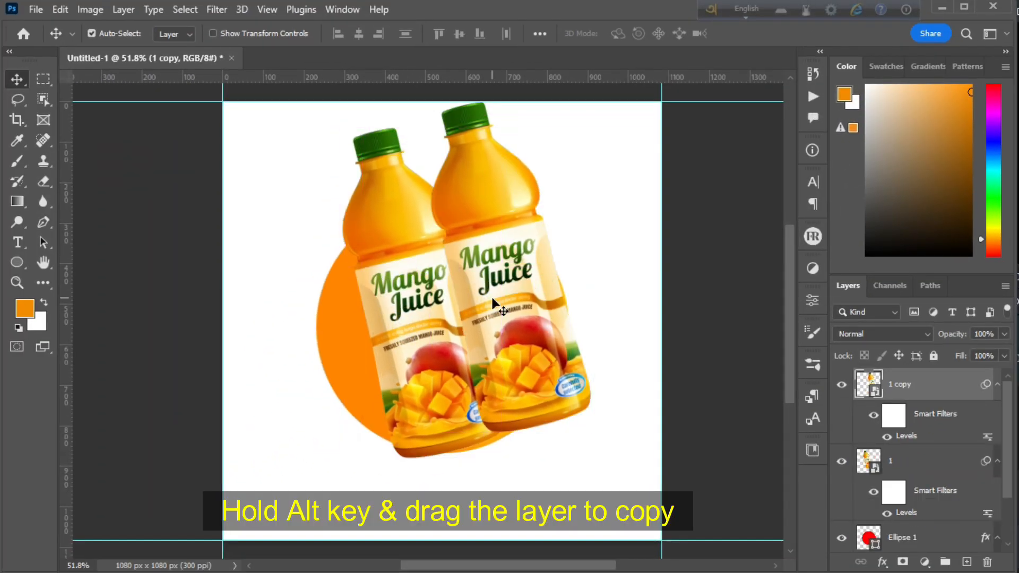
{"action": "key", "text": "ctrl+t"}
{"action": "left_click_drag", "start_coordinate": [650, 414], "coordinate": [596, 457]}
{"action": "left_click_drag", "start_coordinate": [504, 85], "coordinate": [518, 151]}
{"action": "key", "text": "Return"}
Move the bottle copy's layer beneath the original bottle and rotate the copy so it leans to the right
{"action": "left_click_drag", "start_coordinate": [958, 395], "coordinate": [885, 486]}
{"action": "key", "text": "ctrl+t"}
{"action": "left_click", "coordinate": [515, 242]}
{"action": "left_click_drag", "start_coordinate": [592, 159], "coordinate": [613, 166]}
{"action": "left_click", "coordinate": [776, 33]}
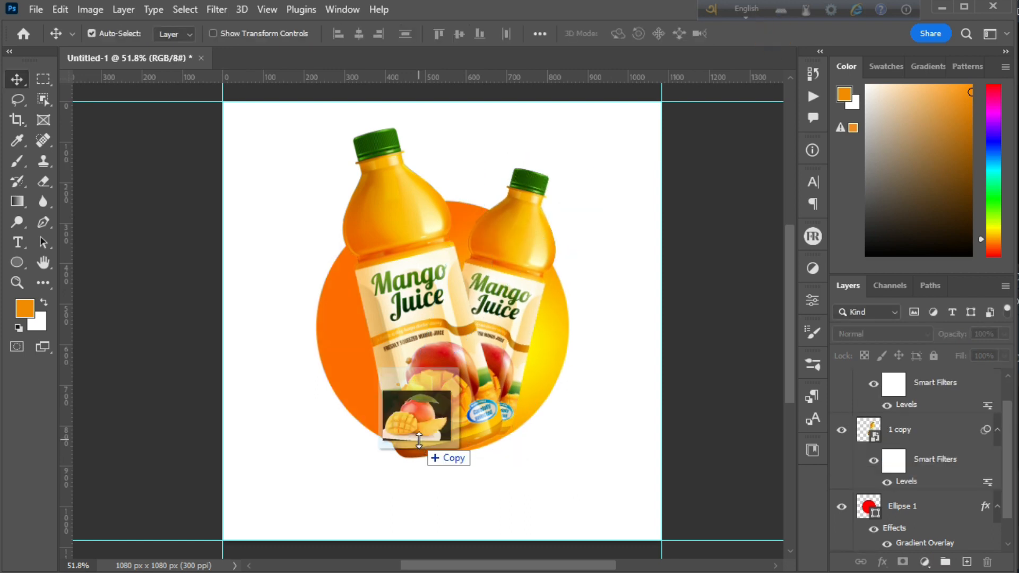
Place the mango fruit image, scale it down and position it in front of the bottles' bases
{"action": "left_click_drag", "start_coordinate": [419, 444], "coordinate": [418, 439]}
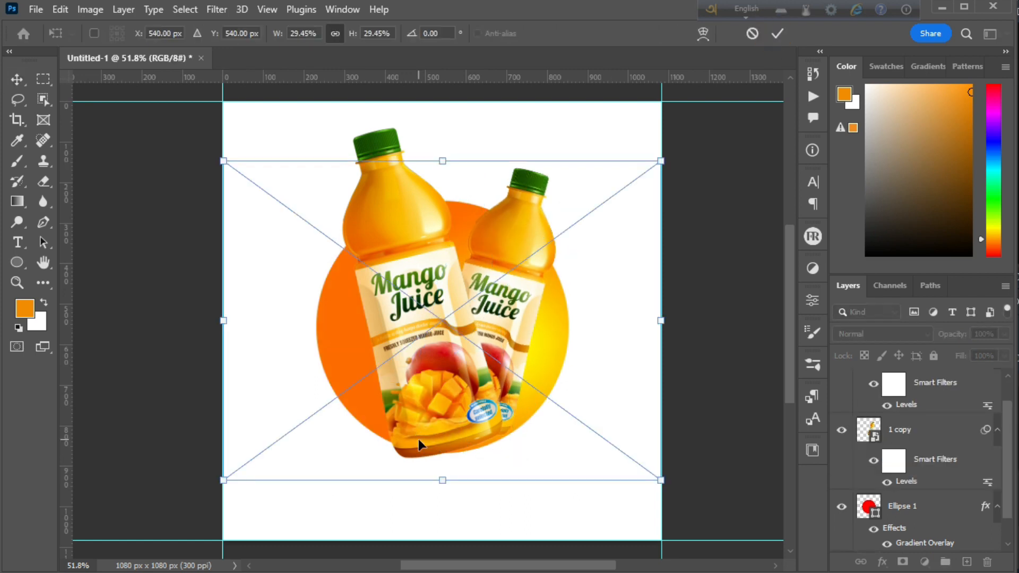
{"action": "left_click_drag", "start_coordinate": [442, 161], "coordinate": [442, 302]}
{"action": "left_click_drag", "start_coordinate": [442, 388], "coordinate": [454, 420]}
{"action": "left_click_drag", "start_coordinate": [459, 333], "coordinate": [448, 362]}
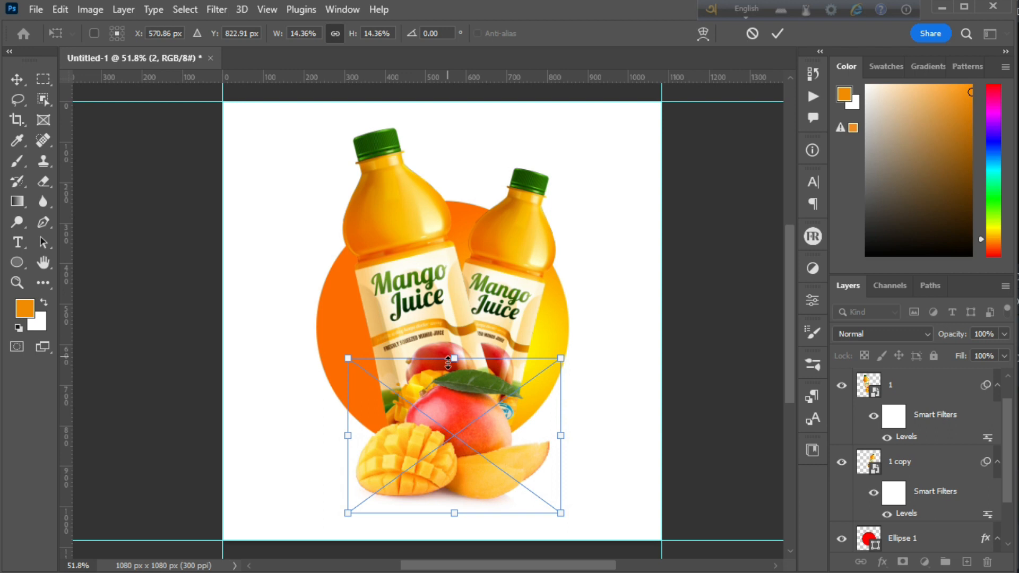
{"action": "left_click_drag", "start_coordinate": [448, 438], "coordinate": [479, 431]}
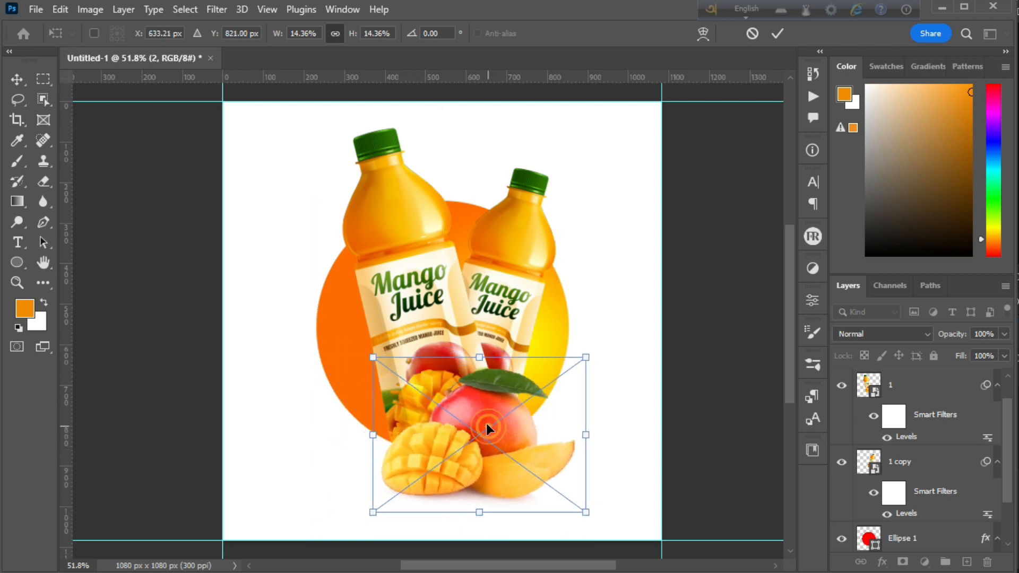
{"action": "left_click_drag", "start_coordinate": [365, 512], "coordinate": [358, 517]}
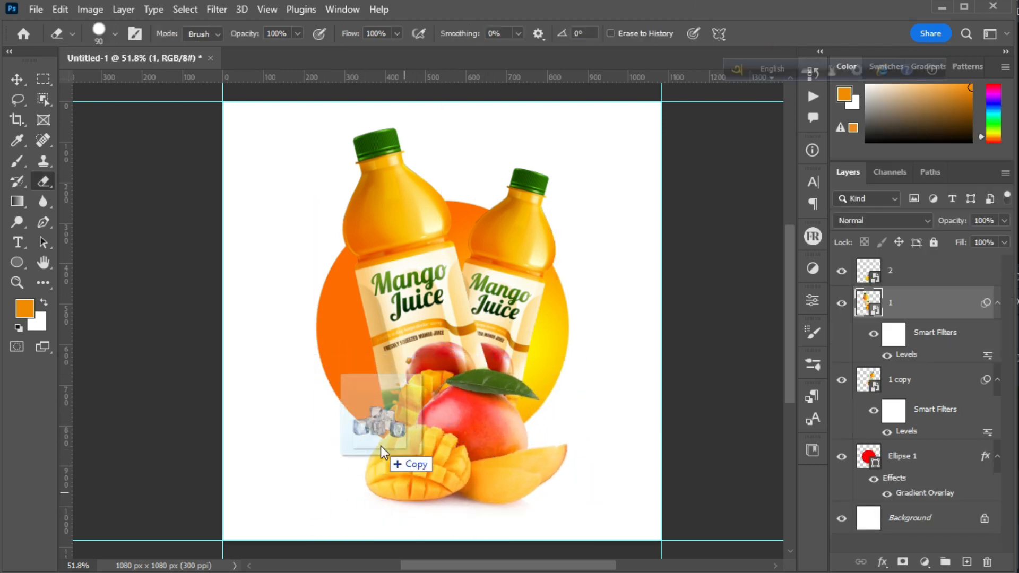
Place the ice cubes image on a layer beneath the mangoes, scale it down and position it to the left of the cut mango
{"action": "left_click_drag", "start_coordinate": [381, 446], "coordinate": [379, 441]}
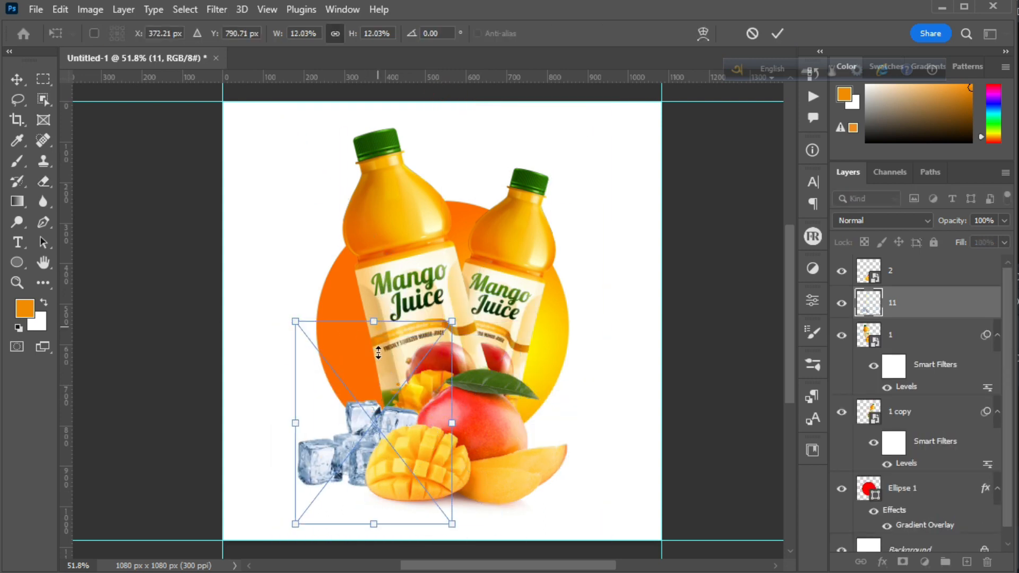
{"action": "left_click_drag", "start_coordinate": [378, 352], "coordinate": [378, 401]}
{"action": "left_click_drag", "start_coordinate": [368, 464], "coordinate": [351, 454]}
{"action": "left_click_drag", "start_coordinate": [403, 392], "coordinate": [416, 375]}
{"action": "left_click_drag", "start_coordinate": [312, 512], "coordinate": [323, 496]}
{"action": "left_click_drag", "start_coordinate": [366, 449], "coordinate": [359, 458]}
{"action": "left_click", "coordinate": [778, 33]}
{"action": "key", "text": "e"}
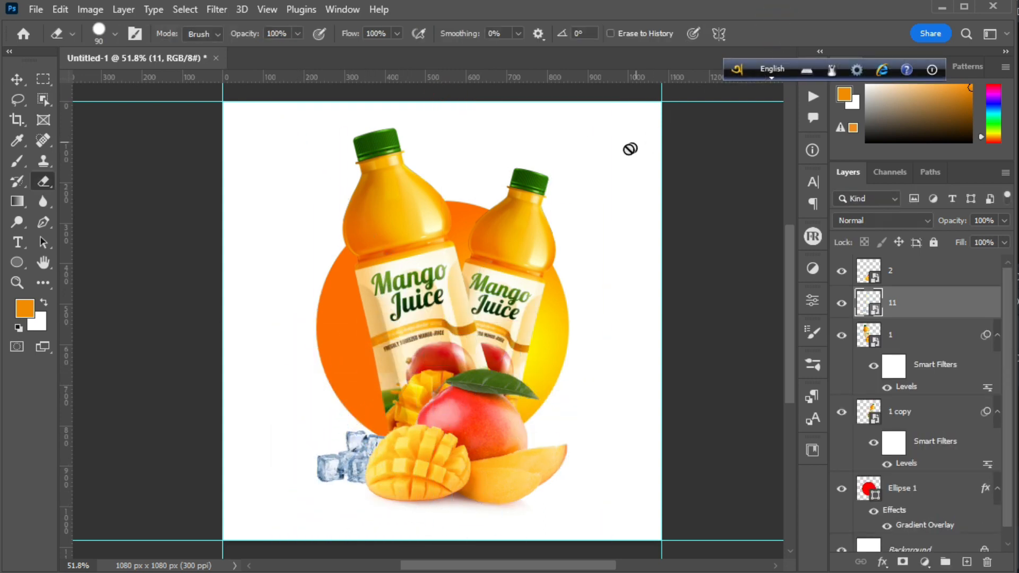
Place the second ice cubes image on a layer just above the circle, scale it down and position it to the right of the mangoes
{"action": "left_click", "coordinate": [17, 79]}
{"action": "left_click", "coordinate": [332, 339]}
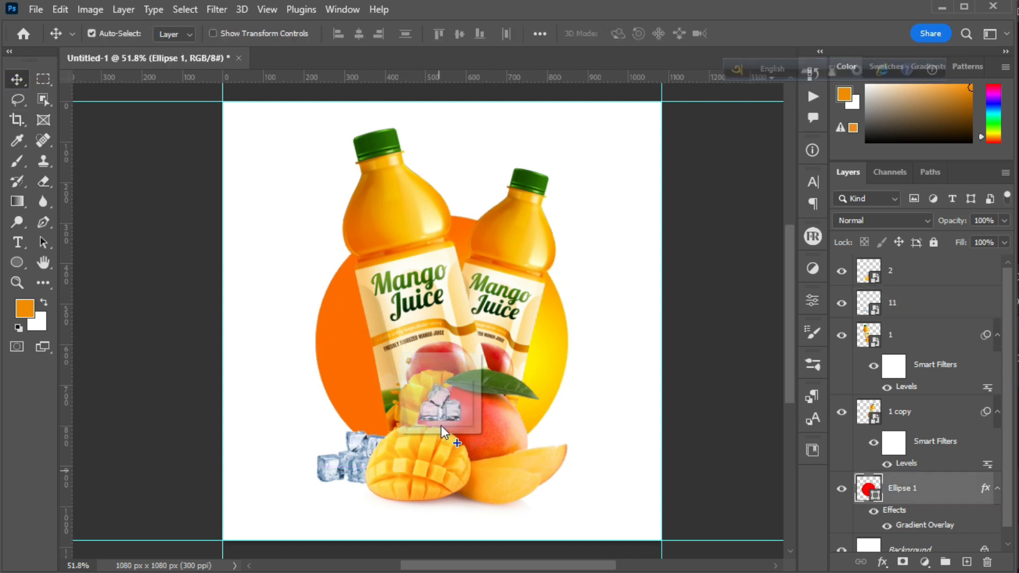
{"action": "key", "text": "ctrl+t"}
{"action": "left_click_drag", "start_coordinate": [436, 177], "coordinate": [436, 351]}
{"action": "left_click_drag", "start_coordinate": [429, 402], "coordinate": [554, 423]}
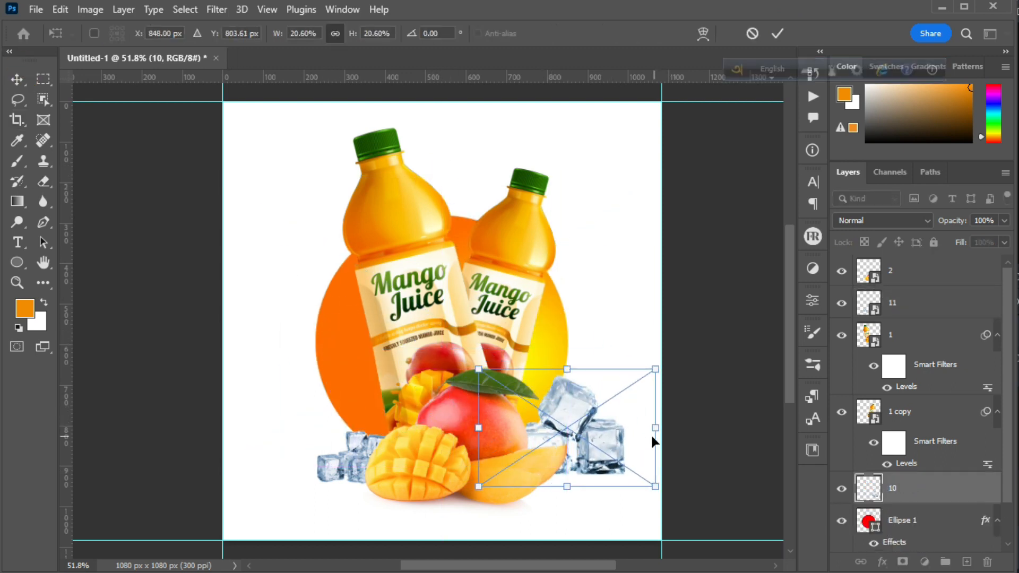
{"action": "left_click_drag", "start_coordinate": [474, 430], "coordinate": [554, 429]}
{"action": "left_click_drag", "start_coordinate": [590, 430], "coordinate": [557, 462]}
{"action": "key", "text": "Return"}
Scale the second ice cubes image down further and flip it horizontally
{"action": "key", "text": "ctrl+t"}
{"action": "mouse_move", "coordinate": [509, 387]}
{"action": "left_mouse_down"}
{"action": "mouse_move", "coordinate": [491, 364]}
{"action": "mouse_move", "coordinate": [498, 372]}
{"action": "left_mouse_up"}
{"action": "left_click_drag", "start_coordinate": [547, 460], "coordinate": [546, 433]}
{"action": "right_click", "coordinate": [593, 450]}
{"action": "left_click", "coordinate": [626, 426]}
{"action": "left_click", "coordinate": [776, 32]}
Swap the two ice cube groups to opposite sides of the mangoes and slightly enlarge the one on the left
{"action": "left_click_drag", "start_coordinate": [296, 463], "coordinate": [346, 473]}
{"action": "left_click_drag", "start_coordinate": [589, 450], "coordinate": [590, 463]}
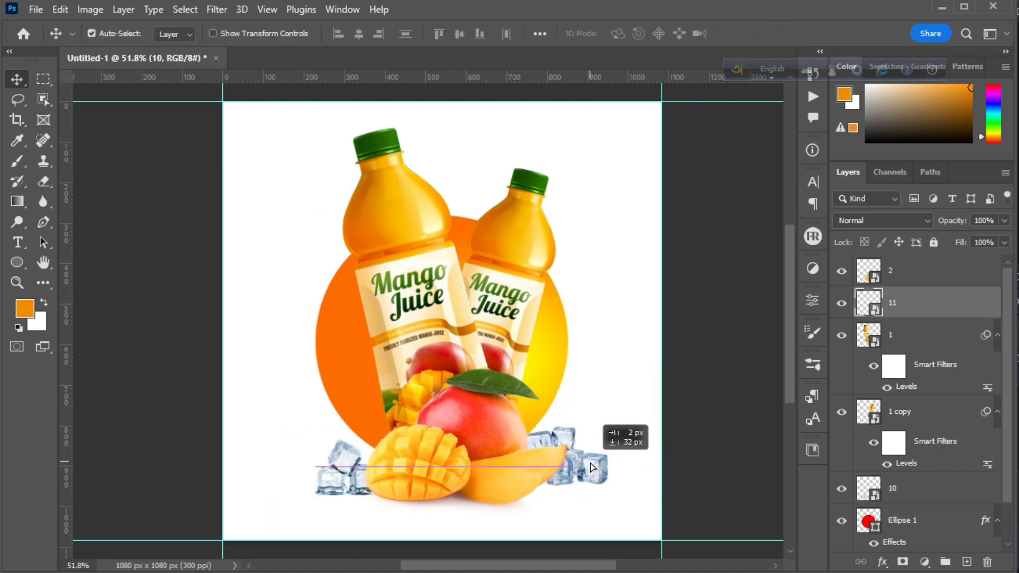
{"action": "key", "text": "ctrl+t"}
{"action": "left_click", "coordinate": [776, 33]}
{"action": "left_click", "coordinate": [320, 468]}
{"action": "key", "text": "ctrl+t"}
{"action": "left_click_drag", "start_coordinate": [344, 437], "coordinate": [344, 426]}
{"action": "left_click_drag", "start_coordinate": [345, 461], "coordinate": [346, 463]}
{"action": "key", "text": "Return"}
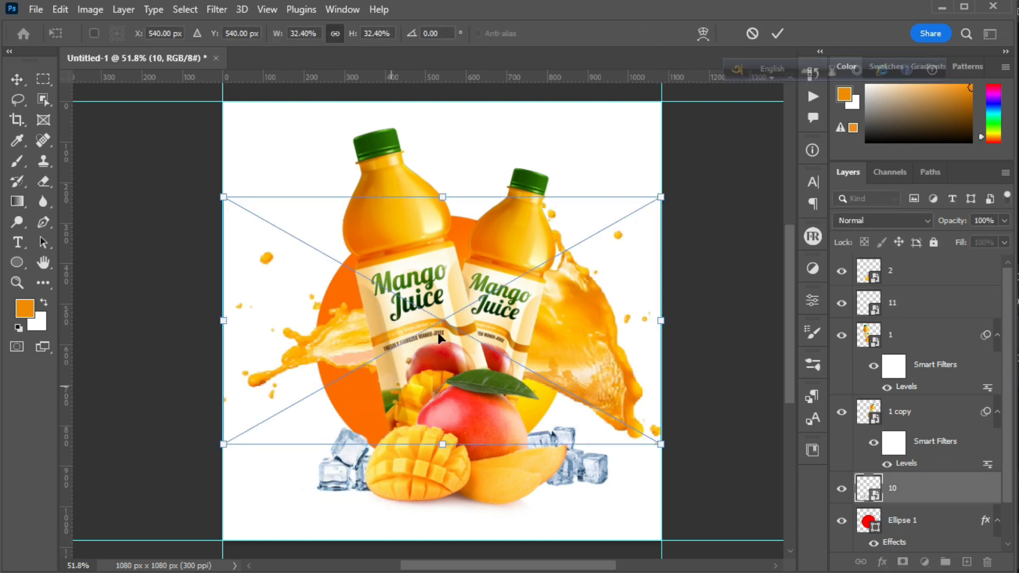
Place the juice splash image behind the bottles, scaled to 24.57% and rotated 44.25°, so it bursts out to the left
{"action": "left_click_drag", "start_coordinate": [667, 209], "coordinate": [648, 414]}
{"action": "left_click_drag", "start_coordinate": [581, 489], "coordinate": [514, 408]}
{"action": "left_click_drag", "start_coordinate": [467, 334], "coordinate": [450, 386]}
{"action": "left_click_drag", "start_coordinate": [598, 364], "coordinate": [540, 383]}
{"action": "left_click_drag", "start_coordinate": [465, 360], "coordinate": [475, 366]}
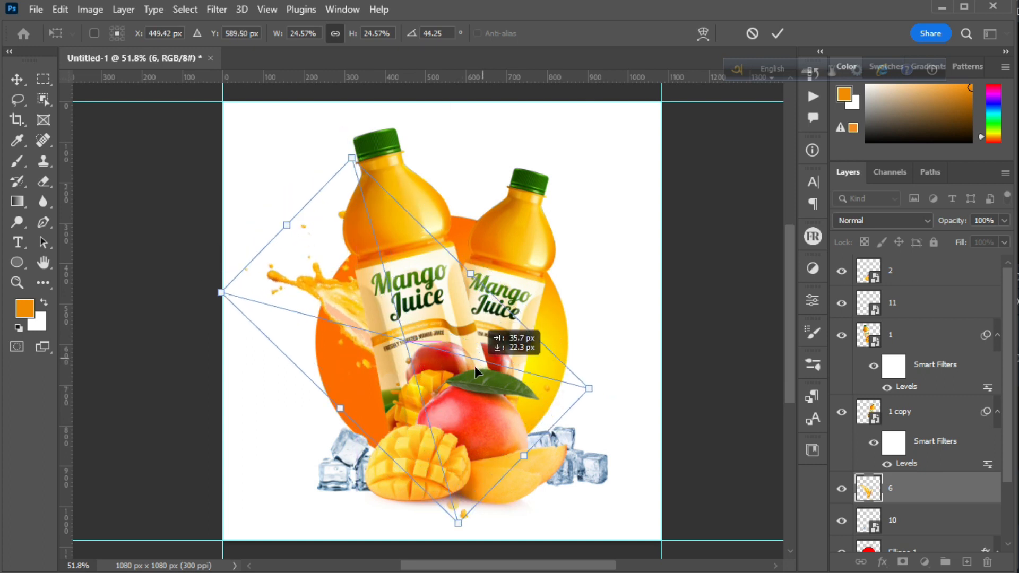
{"action": "left_click", "coordinate": [778, 34]}
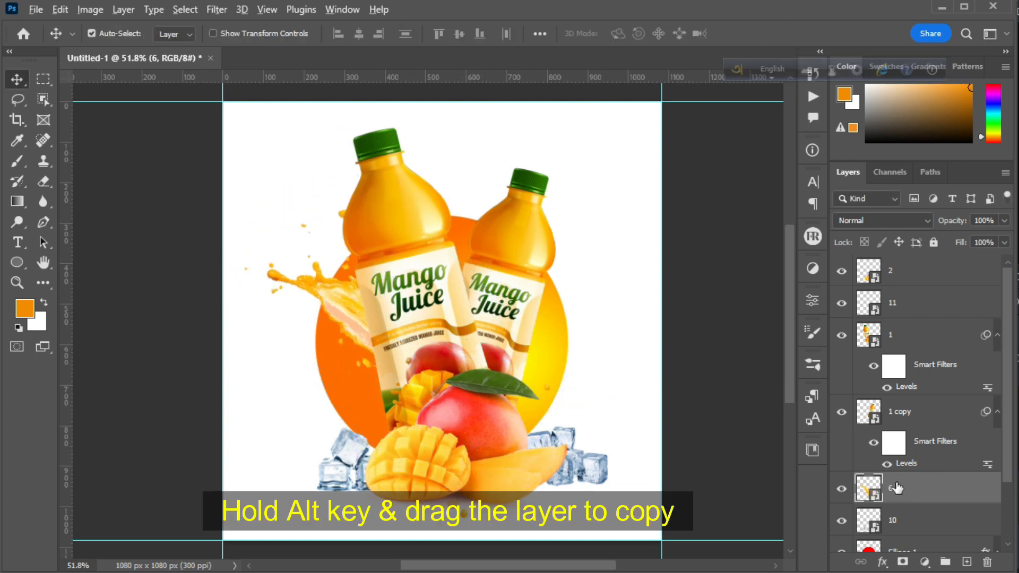
Duplicate the splash layer, flip the copy horizontally and position it behind the smaller bottle so it bursts out to the right
{"action": "left_click_drag", "start_coordinate": [898, 485], "coordinate": [894, 475]}
{"action": "key", "text": "ctrl+t"}
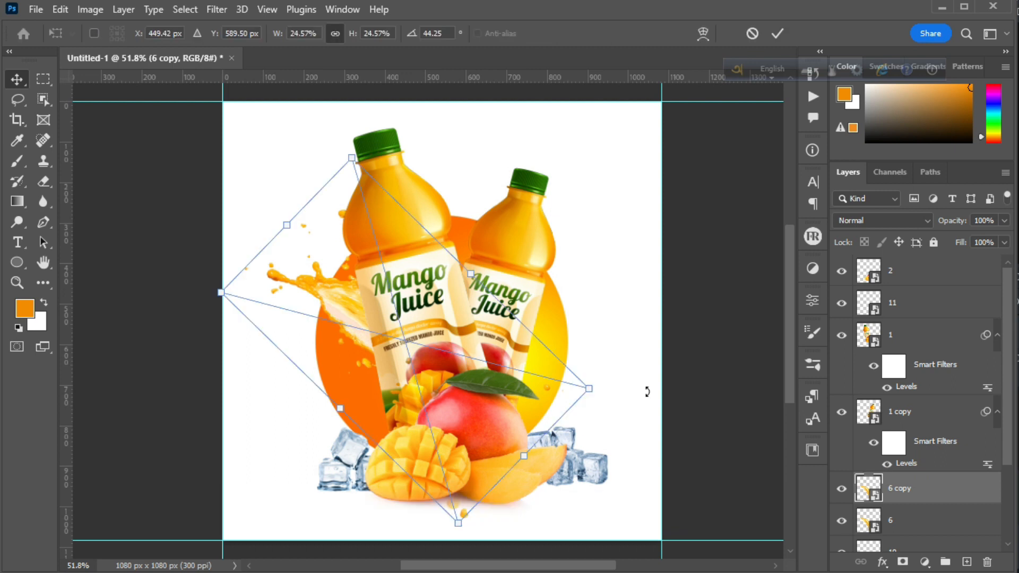
{"action": "left_click_drag", "start_coordinate": [389, 329], "coordinate": [500, 259]}
{"action": "right_click", "coordinate": [510, 322]}
{"action": "left_click", "coordinate": [535, 303]}
{"action": "key", "text": "Down"}
{"action": "key", "text": "Down"}
{"action": "key", "text": "Down"}
{"action": "key", "text": "Down"}
{"action": "key", "text": "Down"}
{"action": "key", "text": "Down"}
{"action": "key", "text": "Down"}
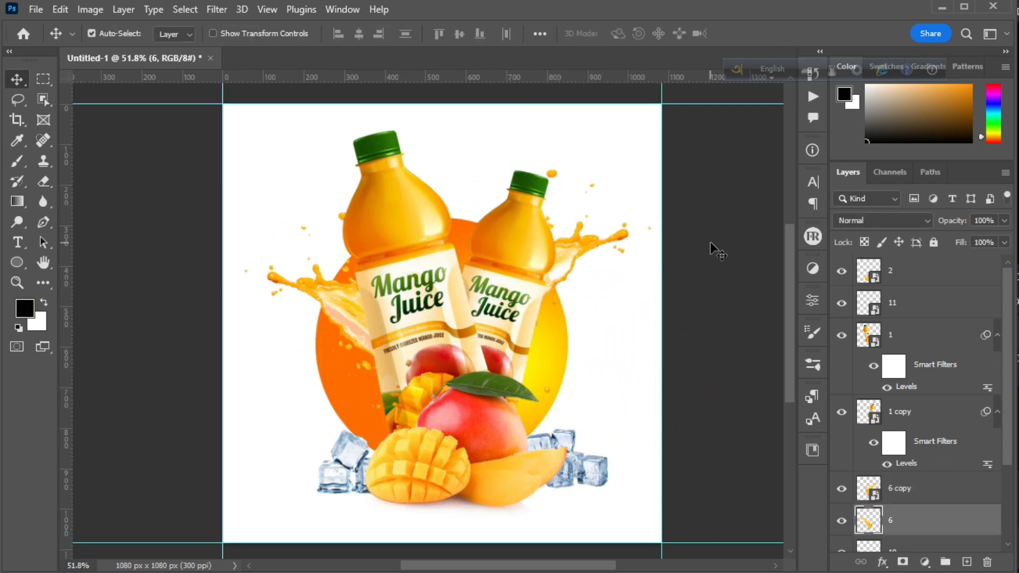
Add a new layer at the top of the stack and choose a Kyle's spatter brush at 80 px
{"action": "left_click", "coordinate": [700, 232]}
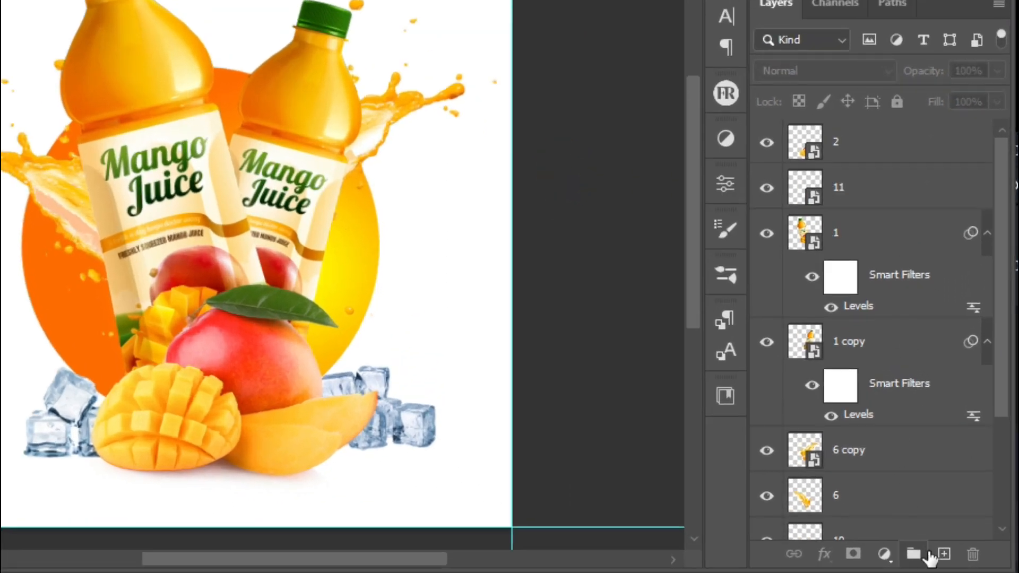
{"action": "left_click", "coordinate": [944, 555]}
{"action": "left_click", "coordinate": [34, 276]}
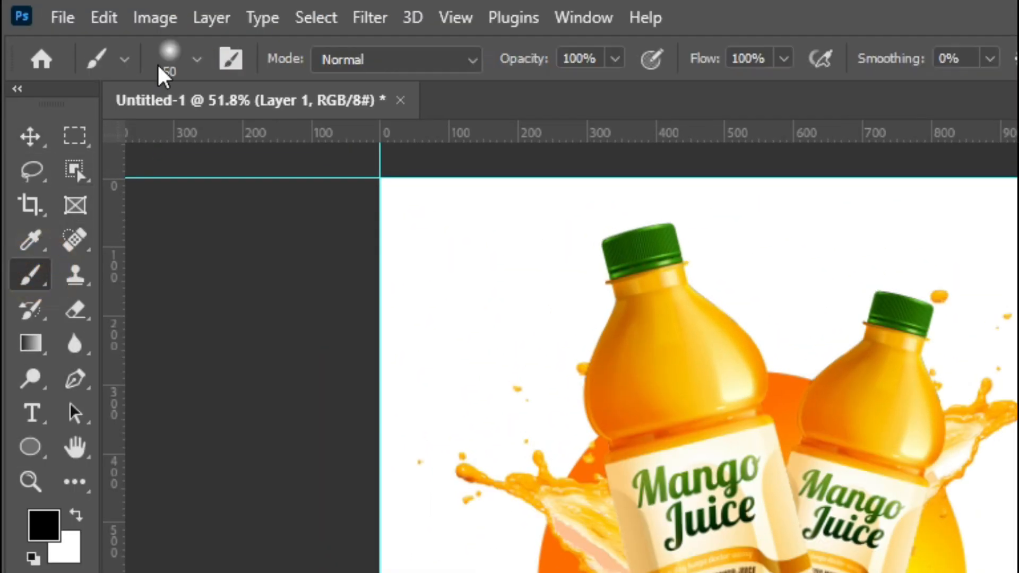
{"action": "left_click", "coordinate": [197, 58]}
{"action": "scroll", "coordinate": [151, 391], "scroll_direction": "down", "scroll_amount": 2}
{"action": "left_click", "coordinate": [60, 437]}
{"action": "scroll", "coordinate": [164, 428], "scroll_direction": "down", "scroll_amount": 1}
{"action": "left_click", "coordinate": [193, 448]}
{"action": "scroll", "coordinate": [194, 450], "scroll_direction": "up", "scroll_amount": 1}
{"action": "scroll", "coordinate": [195, 446], "scroll_direction": "up", "scroll_amount": 1}
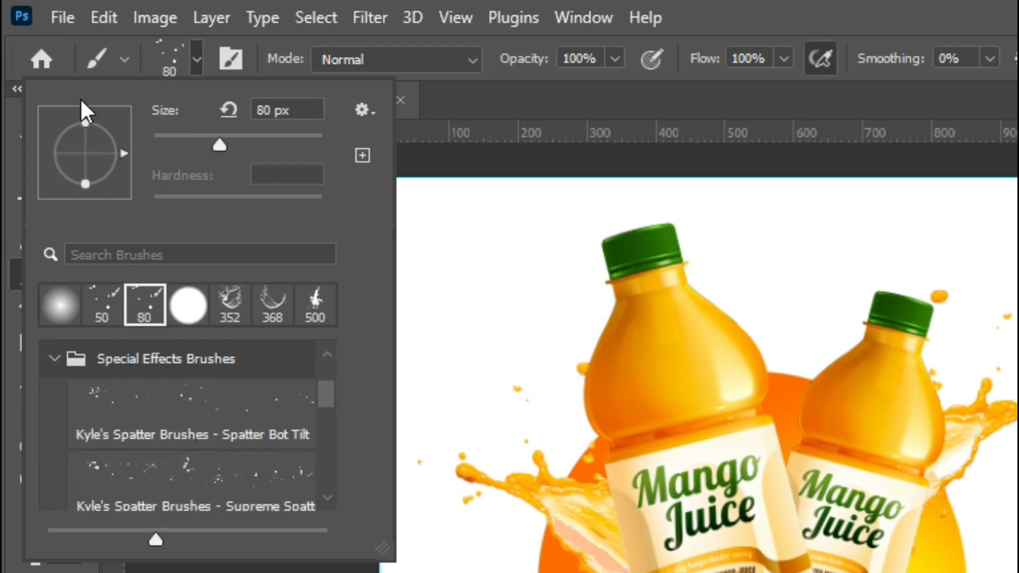
{"action": "left_click", "coordinate": [177, 56]}
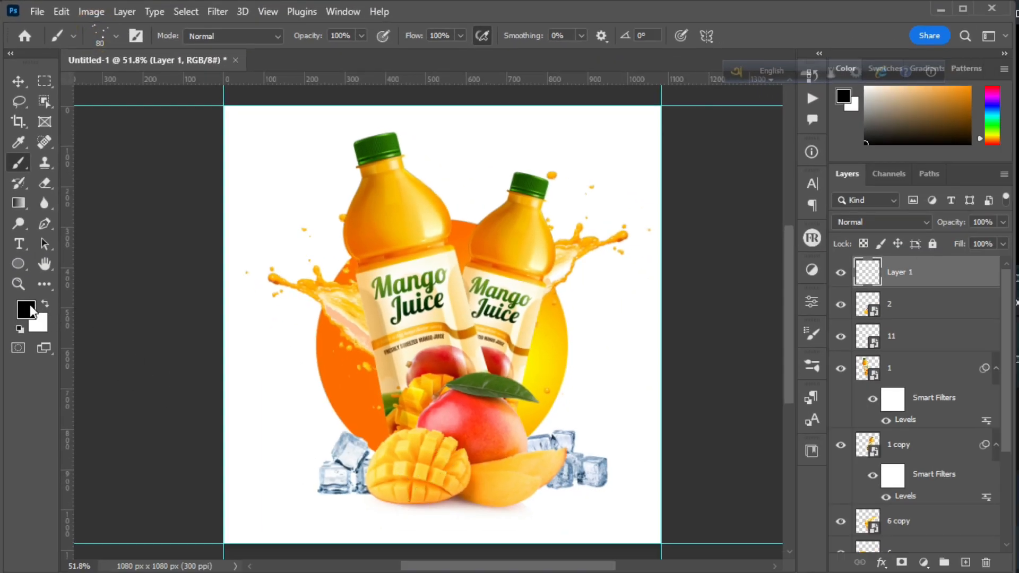
Sample dark blue 1a2f3e from the ice cubes as the foreground color and spatter specks around the ice cubes and mangoes
{"action": "left_click", "coordinate": [30, 310]}
{"action": "left_click", "coordinate": [363, 463]}
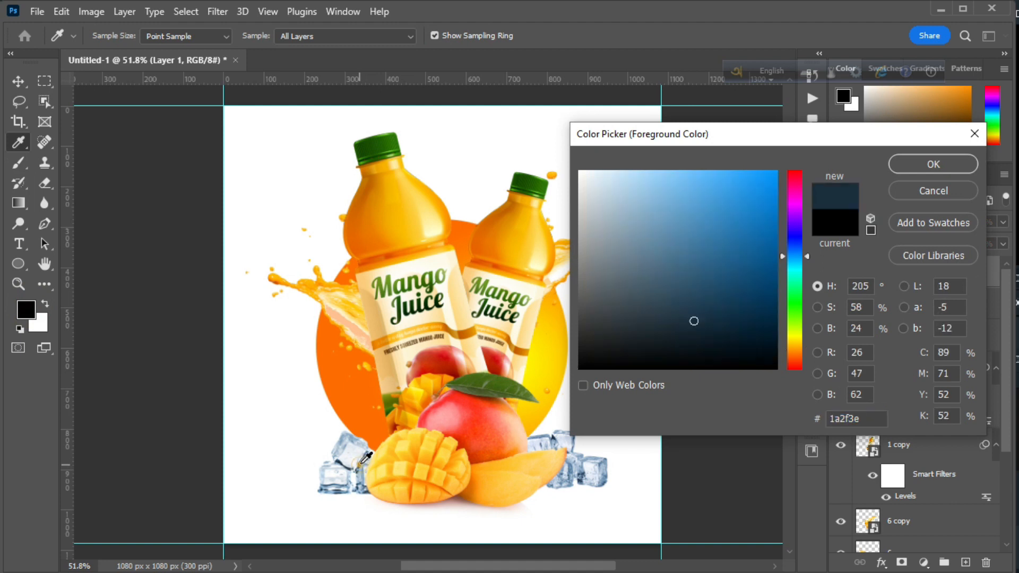
{"action": "left_click", "coordinate": [924, 164]}
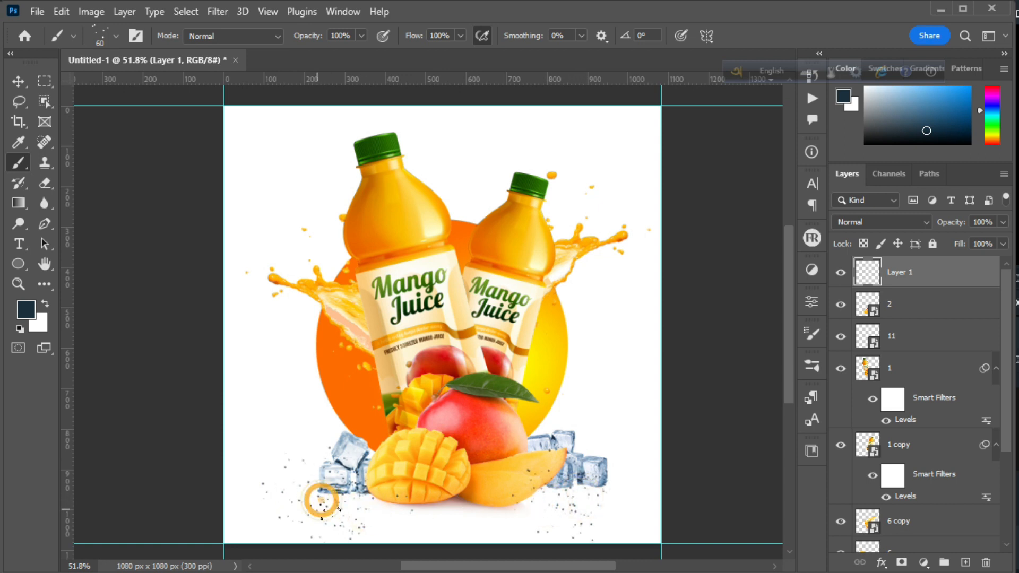
Erase the stray specks over the mangoes and at the spatter's outer edges with a soft round 150 px eraser
{"action": "left_click", "coordinate": [45, 183]}
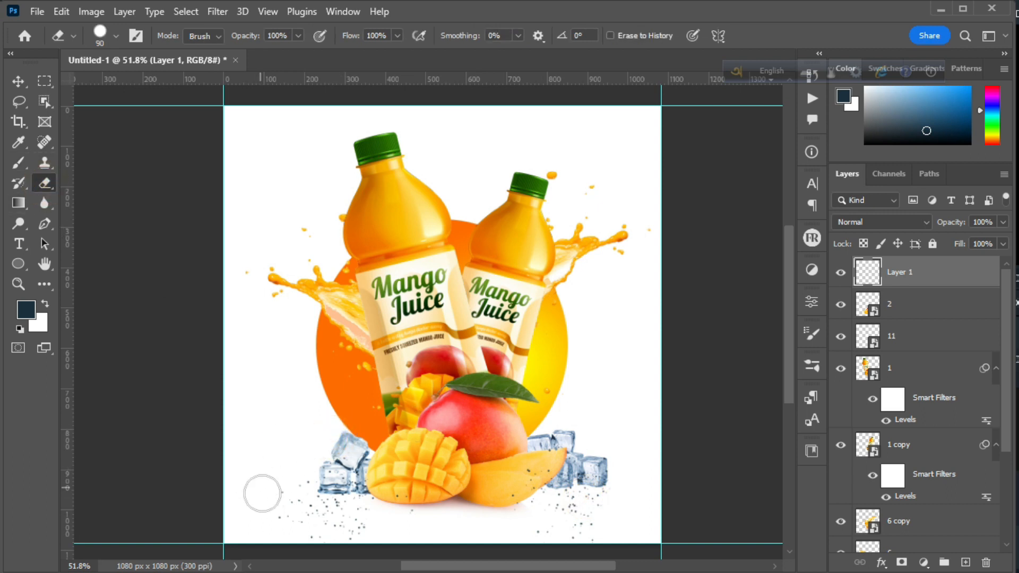
{"action": "left_click", "coordinate": [100, 35]}
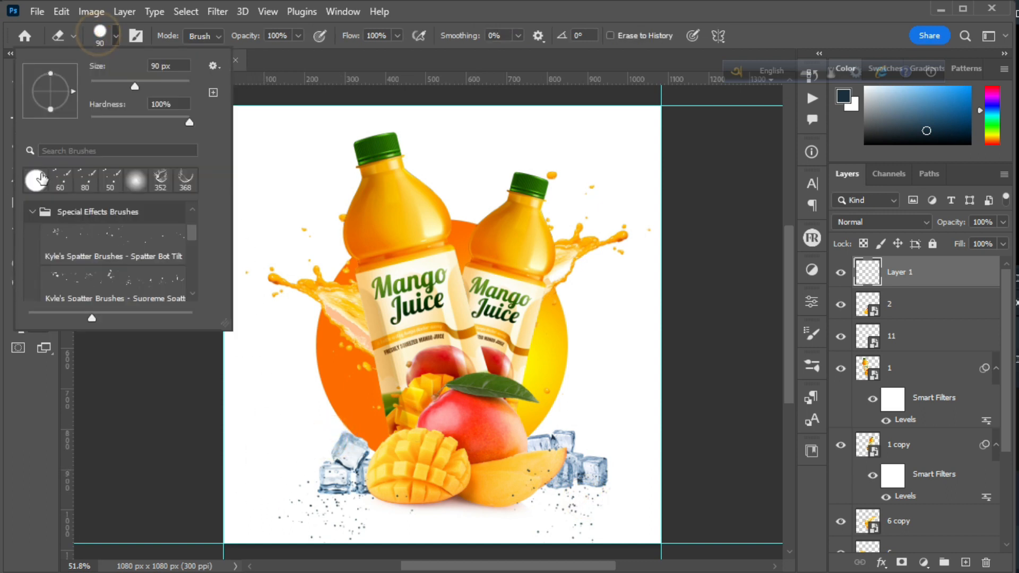
{"action": "left_click", "coordinate": [136, 179]}
{"action": "left_click", "coordinate": [95, 34]}
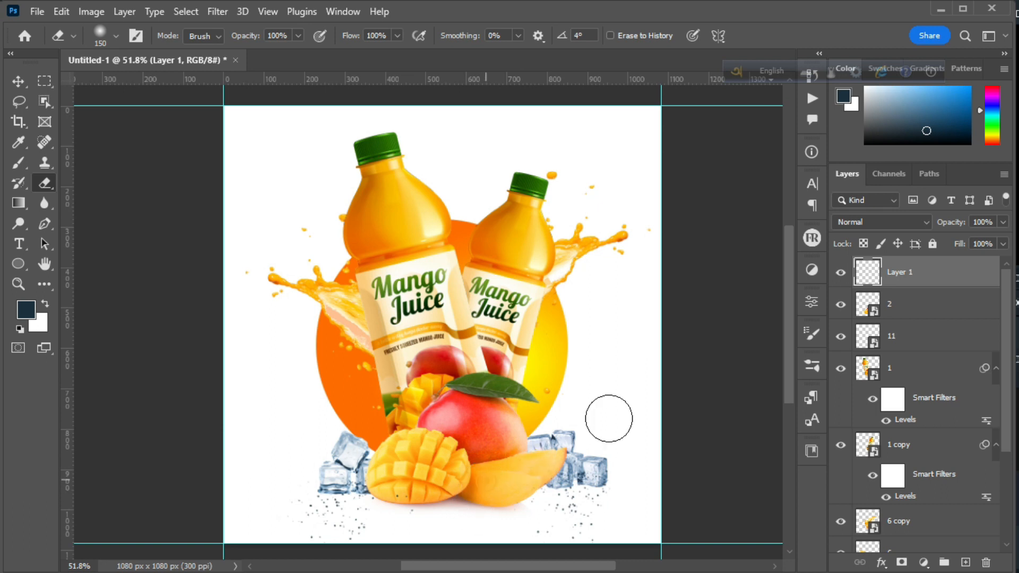
{"action": "scroll", "coordinate": [629, 545], "scroll_direction": "down", "scroll_amount": 2}
{"action": "left_click_drag", "start_coordinate": [430, 505], "coordinate": [232, 505]}
{"action": "left_click_drag", "start_coordinate": [402, 514], "coordinate": [204, 525]}
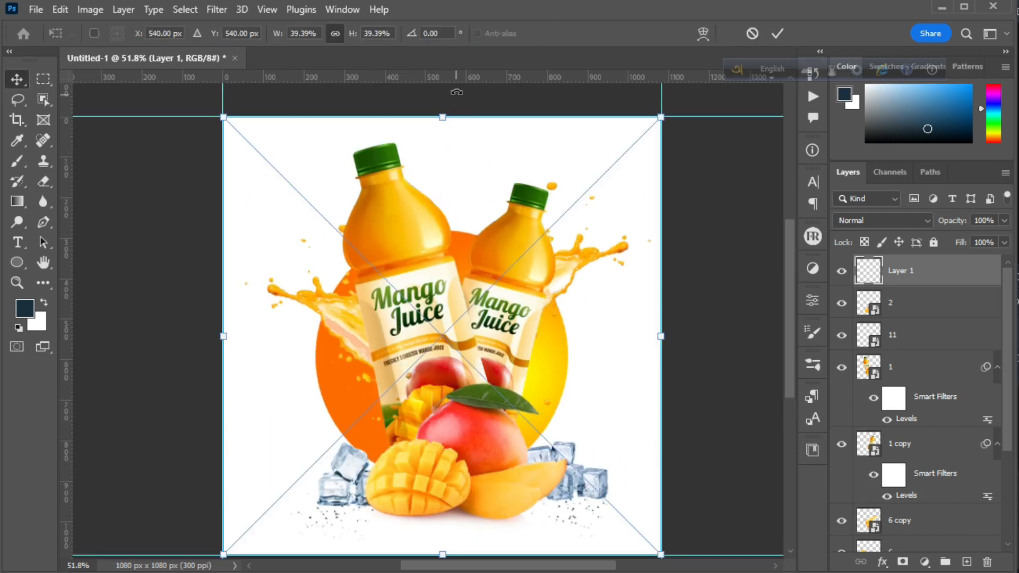
Place the mint leaves image, scale it to 8.10% and position it in front of the cut mangoes
{"action": "left_click_drag", "start_coordinate": [446, 302], "coordinate": [447, 440]}
{"action": "left_click_drag", "start_coordinate": [448, 446], "coordinate": [463, 472]}
{"action": "left_click_drag", "start_coordinate": [464, 495], "coordinate": [464, 479]}
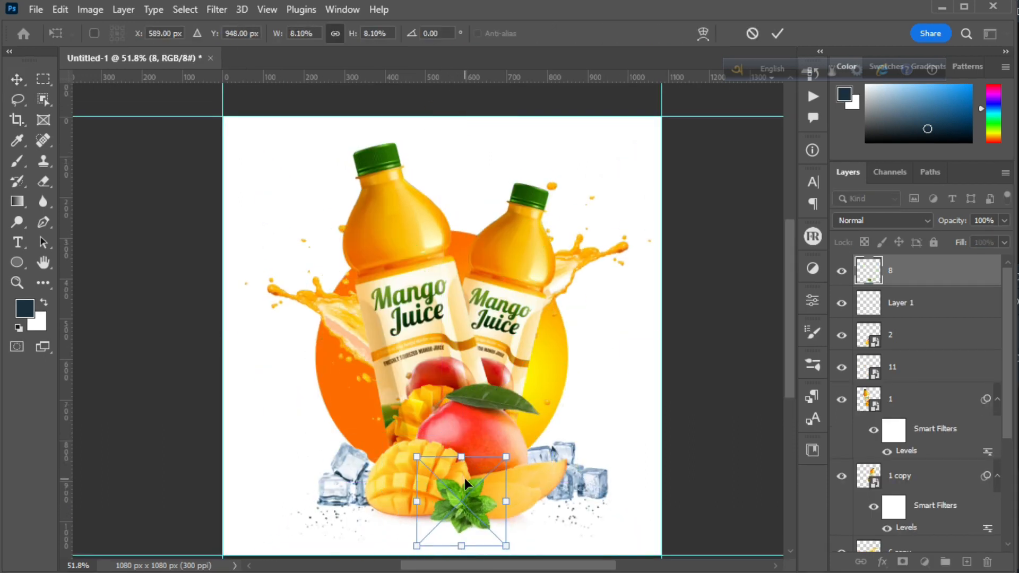
{"action": "left_click", "coordinate": [777, 32]}
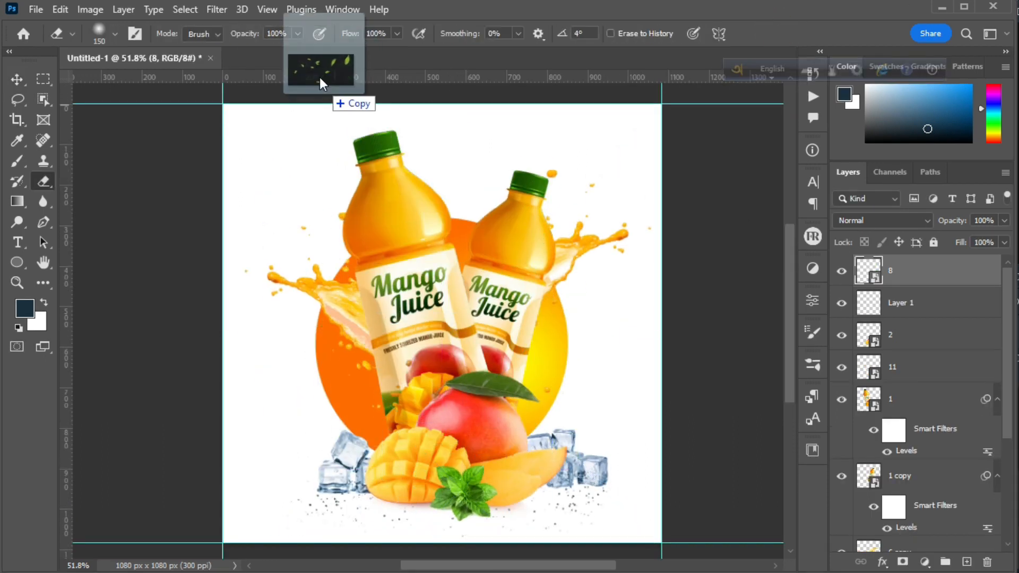
Open 9.png as a separate document, lasso its largest leaf and copy it into the juice poster
{"action": "left_click_drag", "start_coordinate": [322, 77], "coordinate": [302, 60]}
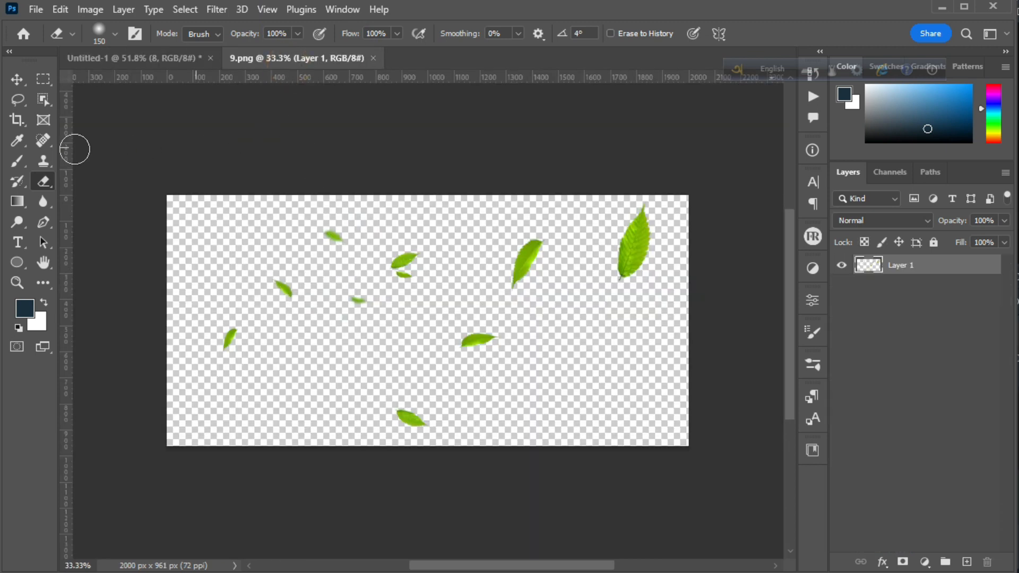
{"action": "left_click", "coordinate": [19, 108]}
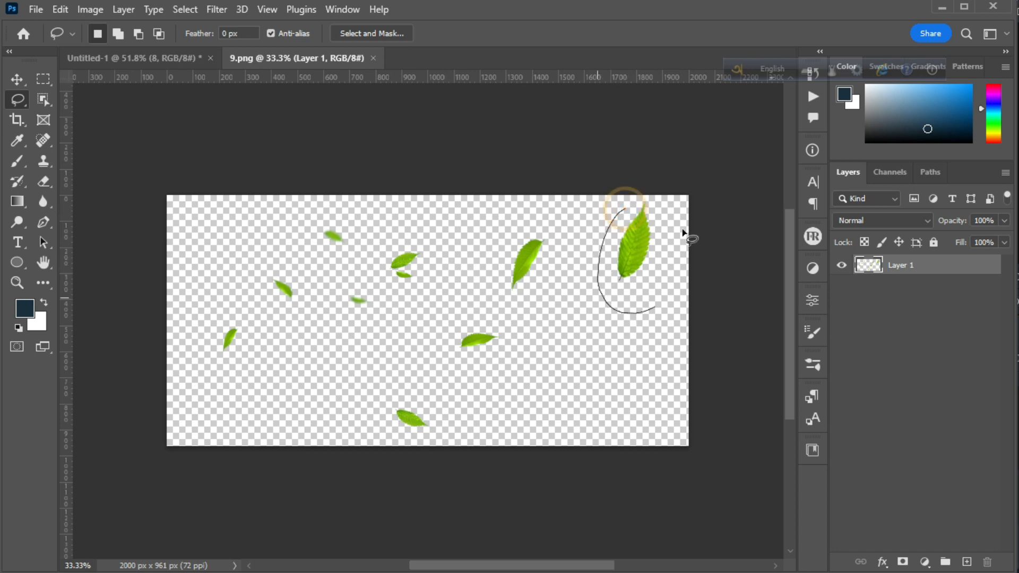
{"action": "left_click", "coordinate": [18, 81]}
{"action": "left_click_drag", "start_coordinate": [538, 223], "coordinate": [172, 61]}
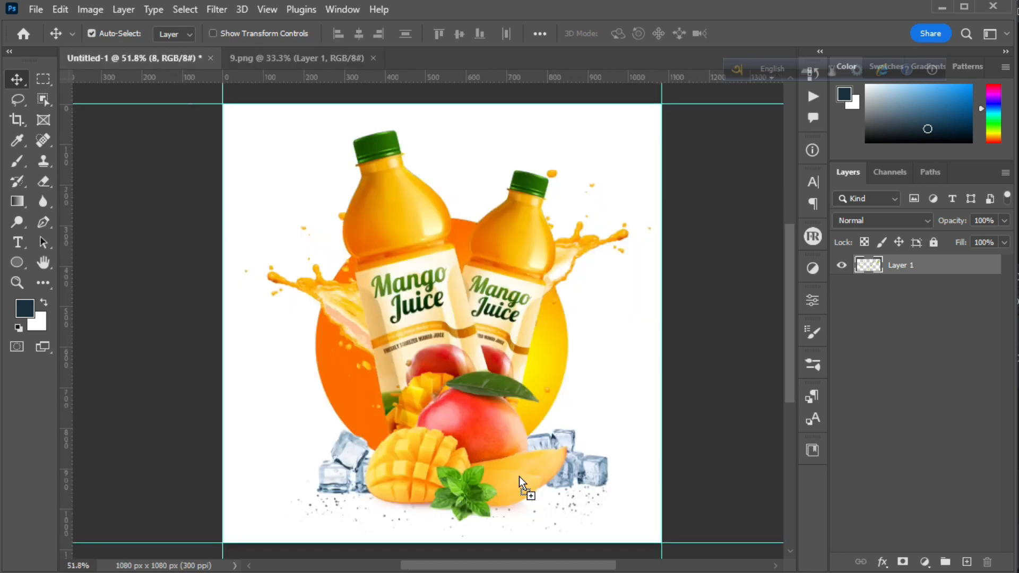
{"action": "left_click_drag", "start_coordinate": [516, 473], "coordinate": [519, 473]}
Scale down and rotate the copied leaf and position it at the right end of the mango slices
{"action": "left_click_drag", "start_coordinate": [491, 403], "coordinate": [524, 482]}
{"action": "left_click_drag", "start_coordinate": [562, 477], "coordinate": [614, 530]}
{"action": "left_click_drag", "start_coordinate": [544, 506], "coordinate": [566, 491]}
{"action": "left_click", "coordinate": [776, 33]}
Move the leaf's layer beneath the mangoes, tuck the leaf under the mango slice and rotate it 7.32°
{"action": "left_click_drag", "start_coordinate": [947, 276], "coordinate": [936, 370]}
{"action": "key", "text": "ctrl+t"}
{"action": "left_click_drag", "start_coordinate": [550, 498], "coordinate": [537, 502]}
{"action": "left_click", "coordinate": [777, 34]}
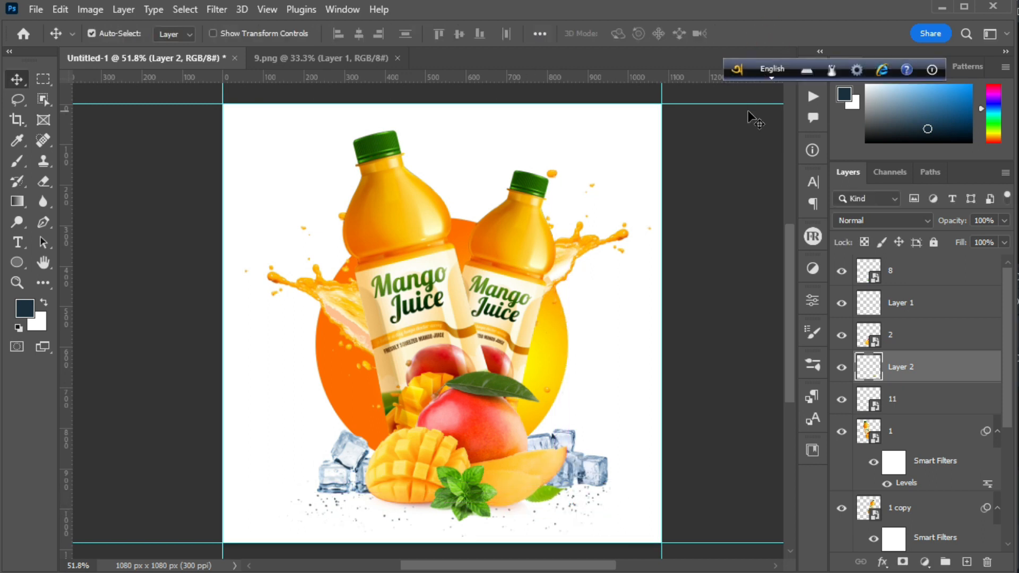
{"action": "key", "text": "ctrl+t"}
{"action": "left_click_drag", "start_coordinate": [573, 467], "coordinate": [577, 472]}
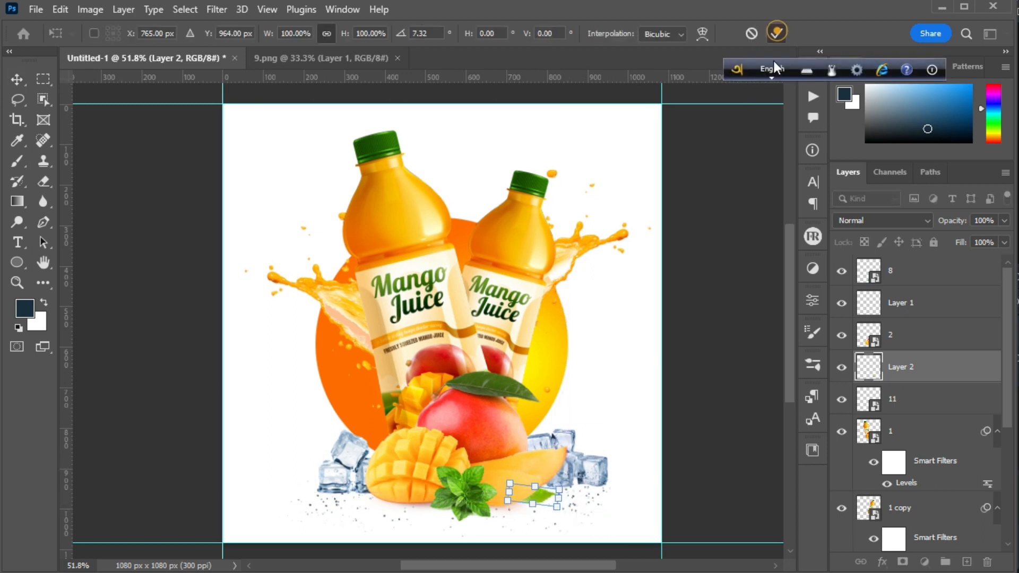
{"action": "left_click", "coordinate": [777, 33]}
Lasso the second-largest leaf in 9.png and copy it into the juice poster
{"action": "left_click", "coordinate": [313, 55]}
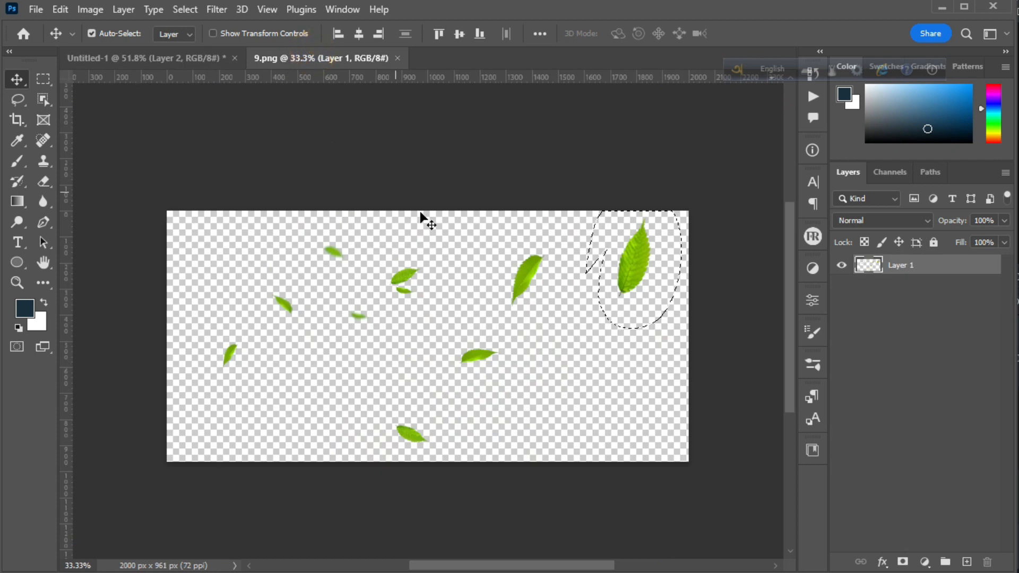
{"action": "left_click", "coordinate": [19, 101]}
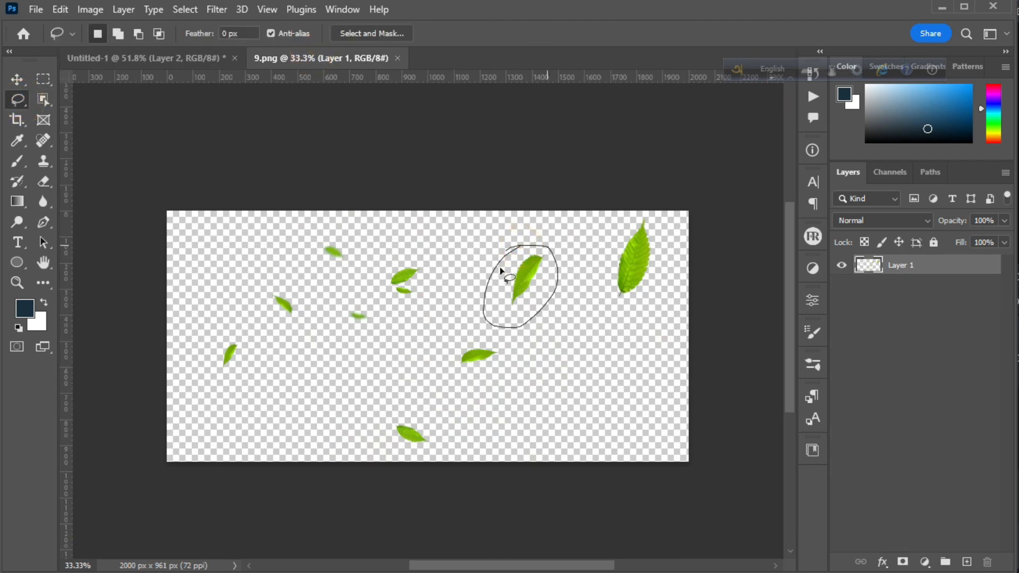
{"action": "left_click", "coordinate": [17, 80]}
{"action": "mouse_move", "coordinate": [535, 274]}
{"action": "left_mouse_down"}
{"action": "mouse_move", "coordinate": [188, 103]}
{"action": "mouse_move", "coordinate": [185, 64]}
{"action": "mouse_move", "coordinate": [294, 231]}
{"action": "left_mouse_up"}
{"action": "left_click_drag", "start_coordinate": [423, 275], "coordinate": [428, 272]}
Scale down and rotate the second leaf and position it over the left juice splash beside the large bottle
{"action": "key", "text": "ctrl+t"}
{"action": "left_click_drag", "start_coordinate": [441, 258], "coordinate": [445, 321]}
{"action": "left_click_drag", "start_coordinate": [412, 292], "coordinate": [350, 321]}
{"action": "left_click_drag", "start_coordinate": [381, 321], "coordinate": [380, 327]}
{"action": "left_click_drag", "start_coordinate": [319, 303], "coordinate": [340, 316]}
{"action": "key", "text": "Return"}
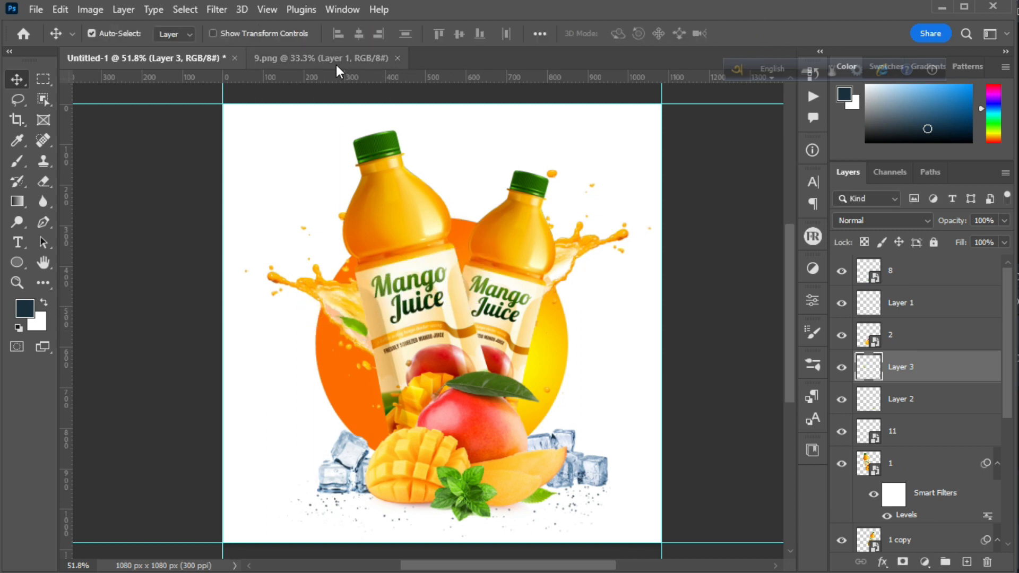
Copy the small blurred leaf from the middle of 9.png into the poster, rotate it and position it between the bottle caps
{"action": "left_click", "coordinate": [336, 61]}
{"action": "left_click", "coordinate": [17, 99]}
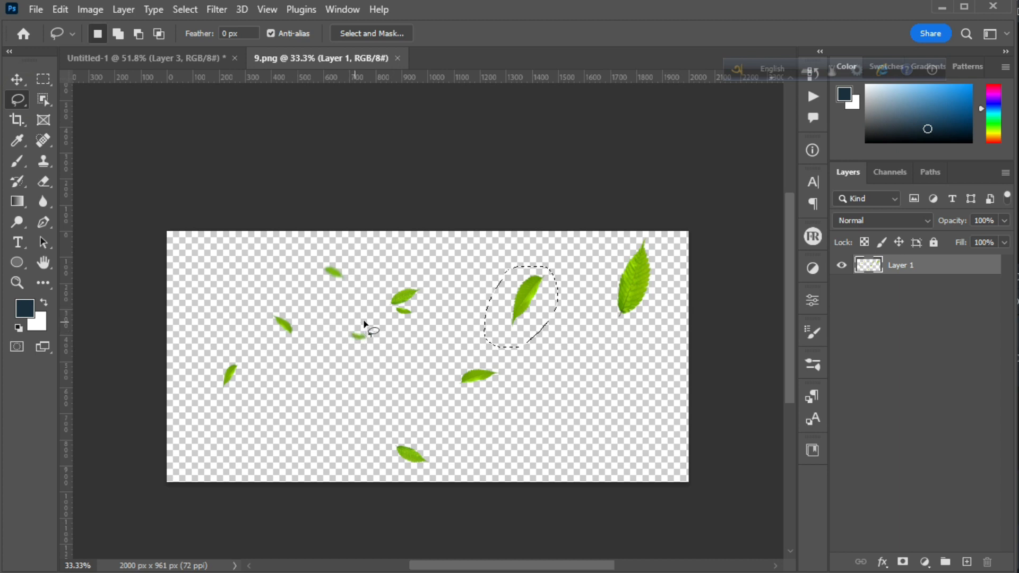
{"action": "left_click", "coordinate": [16, 79]}
{"action": "left_click_drag", "start_coordinate": [359, 336], "coordinate": [489, 200]}
{"action": "key", "text": "ctrl+t"}
{"action": "left_click_drag", "start_coordinate": [584, 80], "coordinate": [616, 113]}
{"action": "key", "text": "Return"}
{"action": "left_click_drag", "start_coordinate": [480, 176], "coordinate": [489, 197]}
Copy the pair of leaves from 9.png into the poster and position it just left of the orange circle
{"action": "left_click", "coordinate": [302, 52]}
{"action": "left_click", "coordinate": [18, 99]}
{"action": "left_click_drag", "start_coordinate": [432, 281], "coordinate": [427, 287]}
{"action": "left_click", "coordinate": [16, 79]}
{"action": "mouse_move", "coordinate": [405, 299]}
{"action": "left_mouse_down"}
{"action": "mouse_move", "coordinate": [133, 72]}
{"action": "mouse_move", "coordinate": [298, 379]}
{"action": "left_mouse_up"}
{"action": "key", "text": "ctrl+t"}
{"action": "left_click", "coordinate": [780, 30]}
{"action": "left_click_drag", "start_coordinate": [345, 412], "coordinate": [293, 349]}
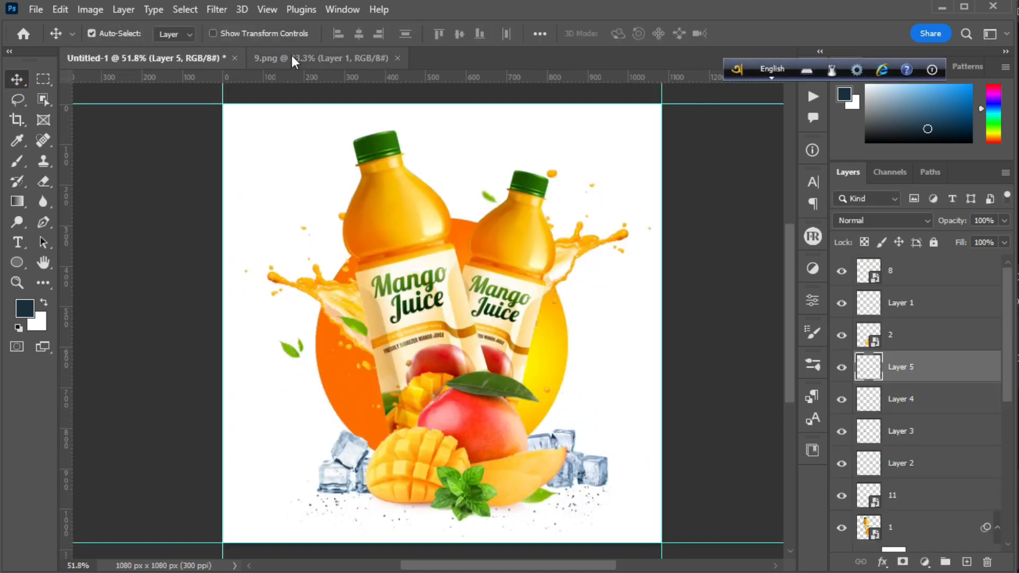
Copy another small leaf from the left part of 9.png into the poster, flip it and position it on the smaller bottle's shoulder
{"action": "left_click", "coordinate": [321, 58]}
{"action": "key", "text": "m"}
{"action": "left_click_drag", "start_coordinate": [258, 318], "coordinate": [311, 366]}
{"action": "key", "text": "v"}
{"action": "left_click_drag", "start_coordinate": [284, 341], "coordinate": [502, 244]}
{"action": "key", "text": "ctrl+t"}
{"action": "left_click_drag", "start_coordinate": [509, 281], "coordinate": [480, 241]}
{"action": "right_click", "coordinate": [499, 255]}
{"action": "left_click", "coordinate": [528, 551]}
{"action": "key", "text": "Return"}
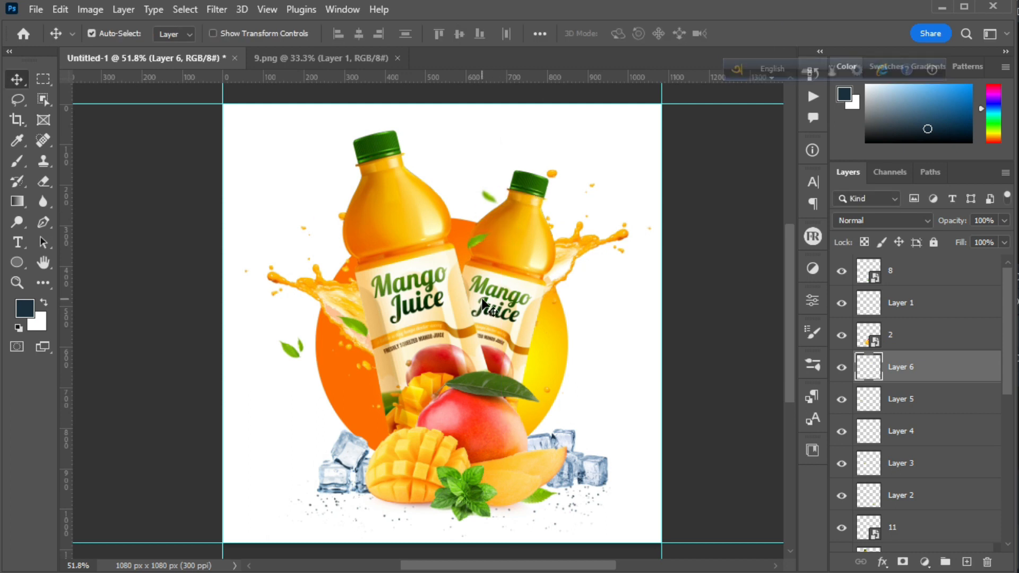
Copy one more small leaf from 9.png into the poster and position it beside the large bottle's neck
{"action": "key", "text": "ctrl+Tab"}
{"action": "key", "text": "m"}
{"action": "key", "text": "v"}
{"action": "left_click_drag", "start_coordinate": [335, 342], "coordinate": [329, 198]}
{"action": "key", "text": "ctrl+t"}
{"action": "left_click", "coordinate": [781, 36]}
Duplicate the leaf on the left splash into the poster's bottom-right corner, scaled to 120.83% and rotated -57.21°
{"action": "scroll", "coordinate": [584, 398], "scroll_direction": "down", "scroll_amount": 2}
{"action": "left_click_drag", "start_coordinate": [539, 457], "coordinate": [658, 474]}
{"action": "key", "text": "ctrl+t"}
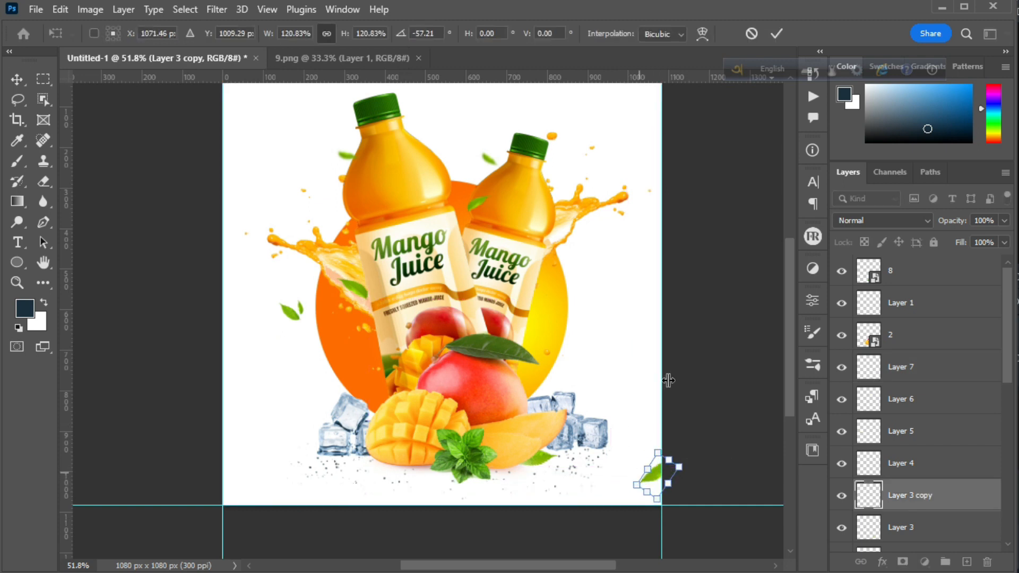
{"action": "left_click", "coordinate": [776, 34]}
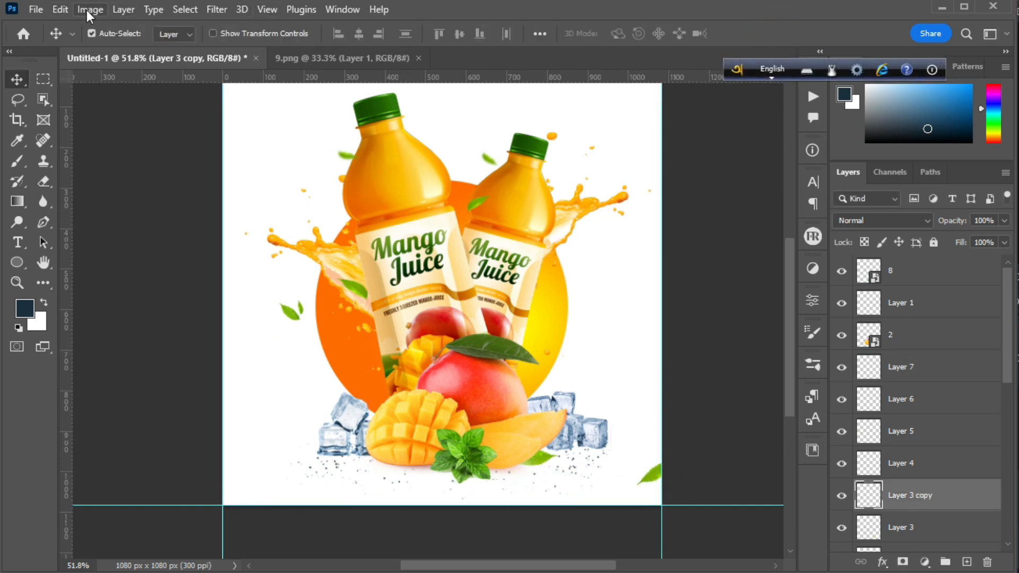
Apply a Gaussian Blur with a 3.2-pixel radius to the leaf in the poster's bottom-right corner
{"action": "left_click", "coordinate": [217, 9]}
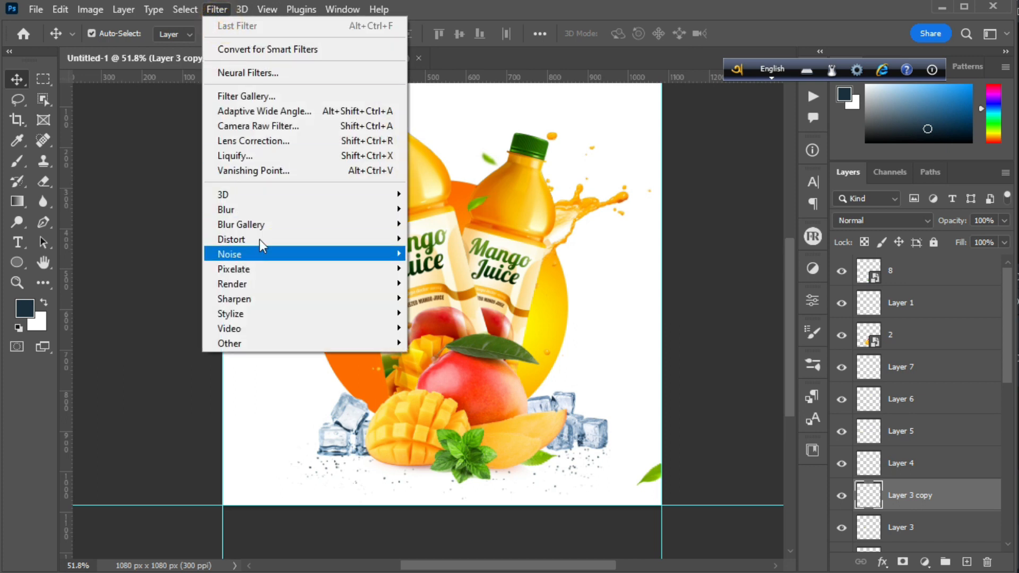
{"action": "mouse_move", "coordinate": [325, 214]}
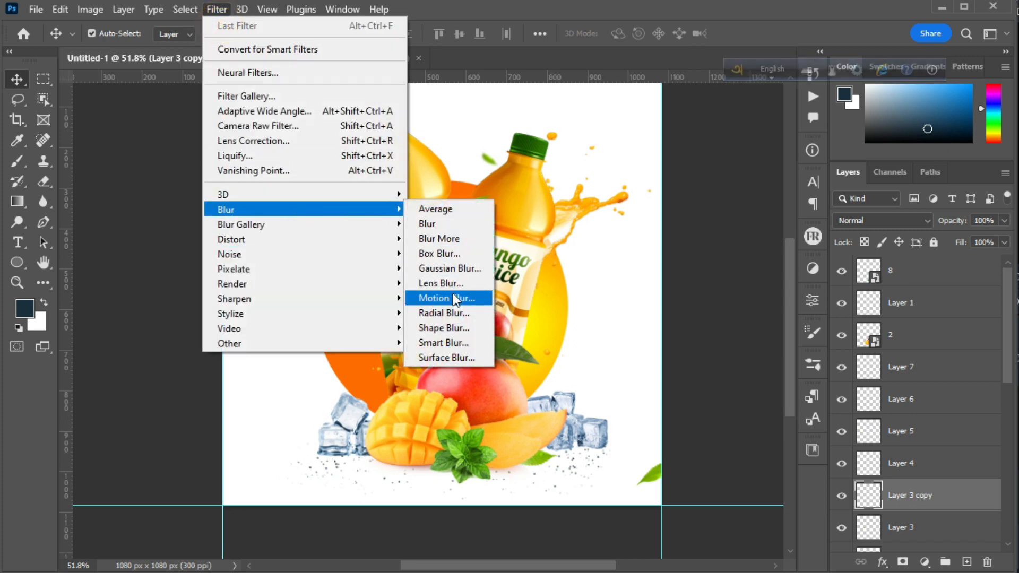
{"action": "left_click", "coordinate": [452, 268]}
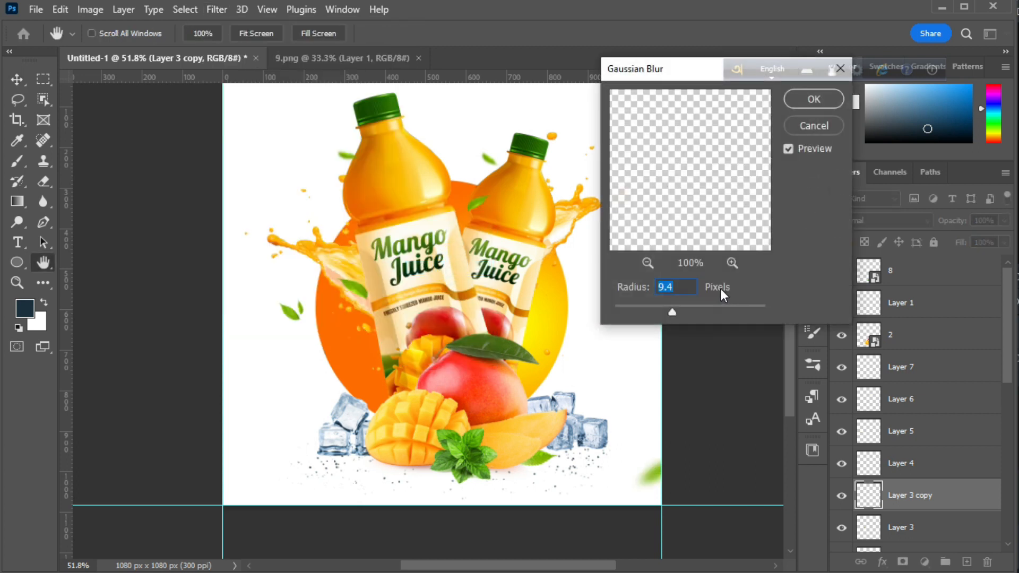
{"action": "left_click_drag", "start_coordinate": [672, 310], "coordinate": [641, 312]}
{"action": "left_click", "coordinate": [812, 97]}
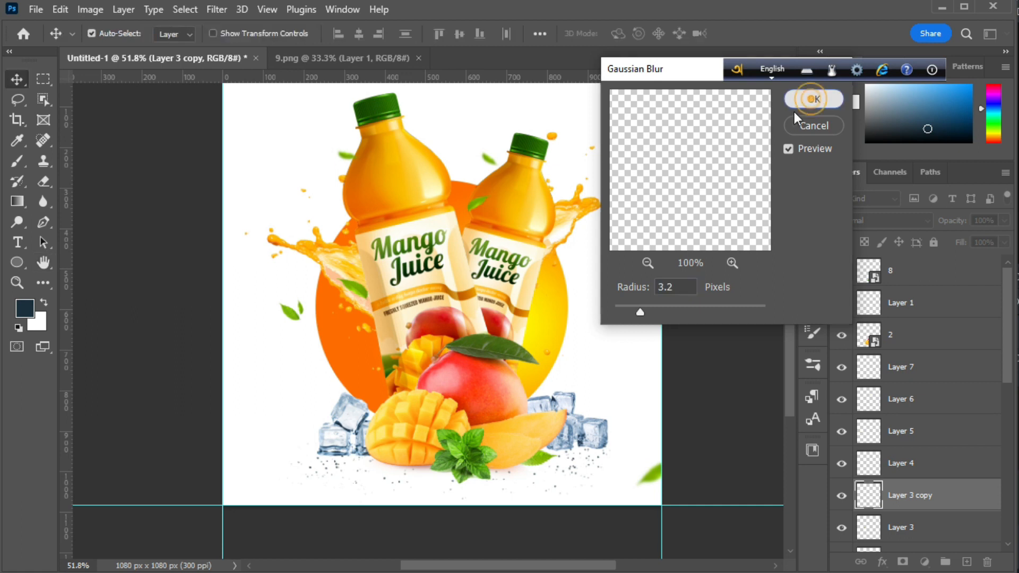
Shrink the placed cubed mango image and position it on the circle's left edge, just below the left juice splash
{"action": "key", "text": "ctrl+t"}
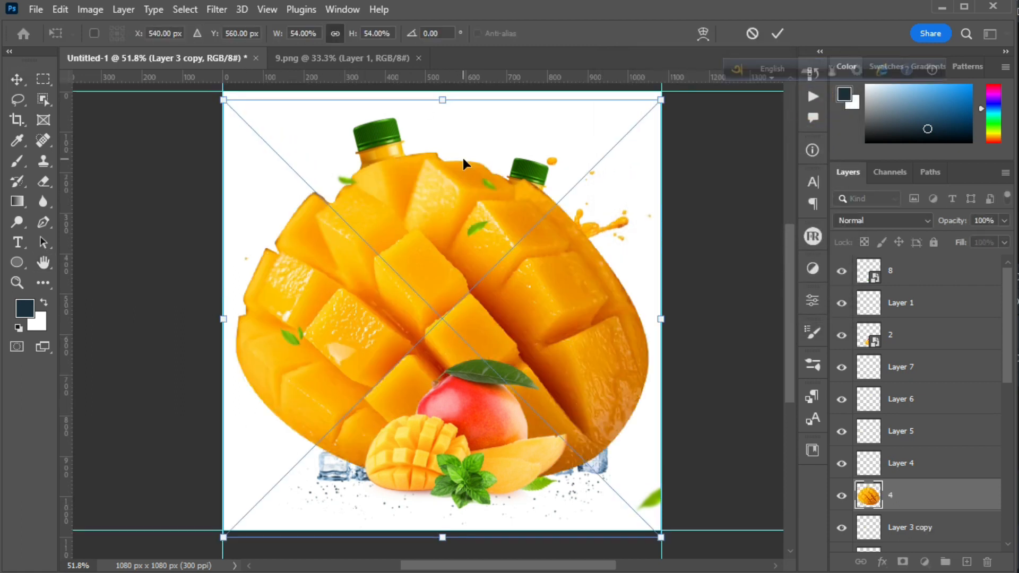
{"action": "left_click_drag", "start_coordinate": [441, 97], "coordinate": [339, 334]}
{"action": "left_click_drag", "start_coordinate": [347, 288], "coordinate": [350, 376]}
{"action": "left_click_drag", "start_coordinate": [372, 427], "coordinate": [373, 391]}
{"action": "left_click_drag", "start_coordinate": [366, 446], "coordinate": [393, 337]}
{"action": "key", "text": "Return"}
Duplicate the small cubed mango beside the smaller bottle's right shoulder, scaled to 6.05%
{"action": "left_click_drag", "start_coordinate": [361, 371], "coordinate": [538, 287]}
{"action": "key", "text": "ctrl"}
{"action": "key", "text": "ctrl+t"}
{"action": "left_click", "coordinate": [774, 28]}
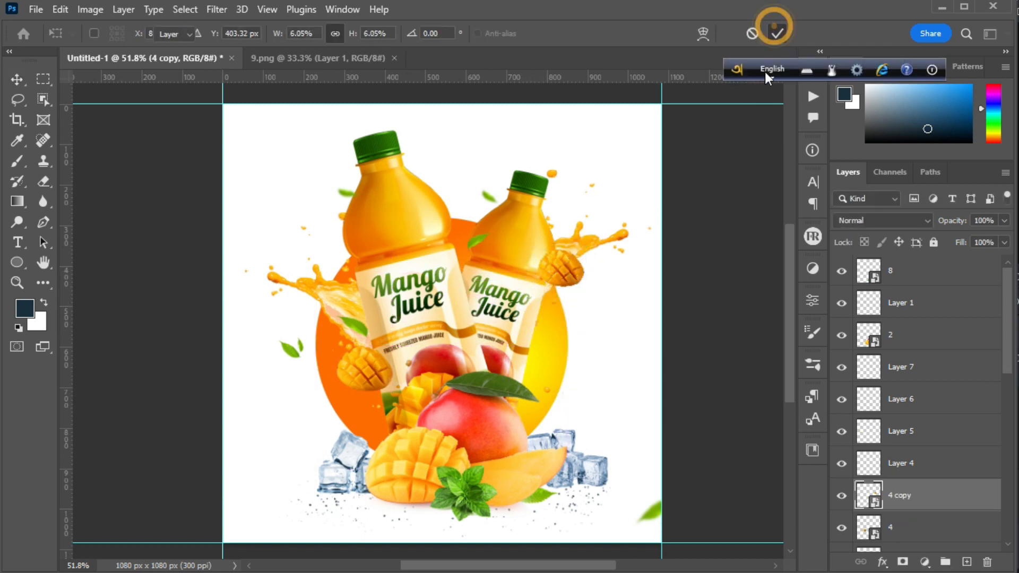
Move the mint sprig to the right side of the red mango, above the slices, and shrink it slightly
{"action": "left_click", "coordinate": [465, 481]}
{"action": "left_click_drag", "start_coordinate": [462, 498], "coordinate": [536, 442]}
{"action": "key", "text": "ctrl+t"}
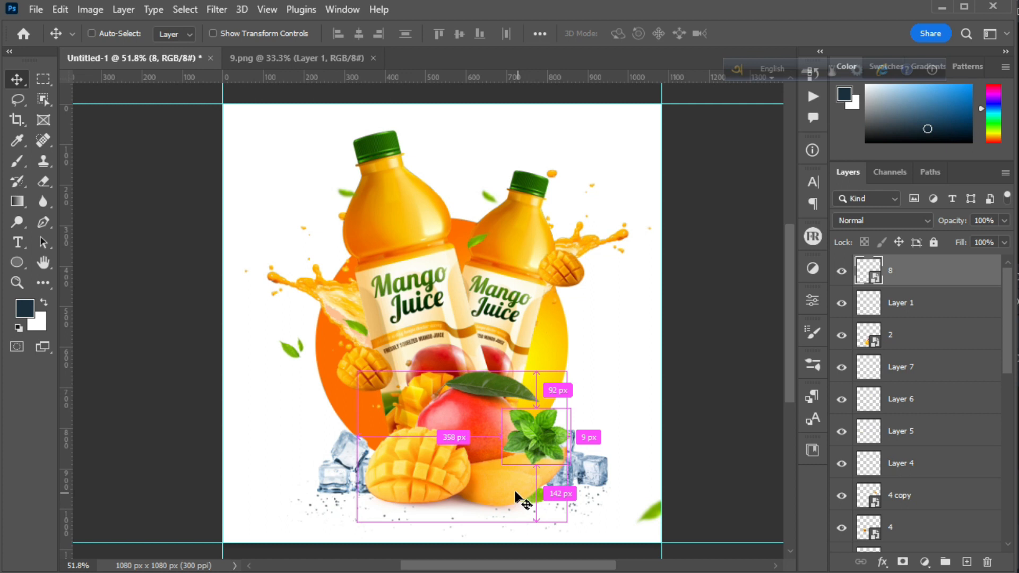
{"action": "left_click_drag", "start_coordinate": [492, 476], "coordinate": [497, 472]}
{"action": "left_click_drag", "start_coordinate": [580, 388], "coordinate": [574, 394]}
{"action": "left_click", "coordinate": [778, 33]}
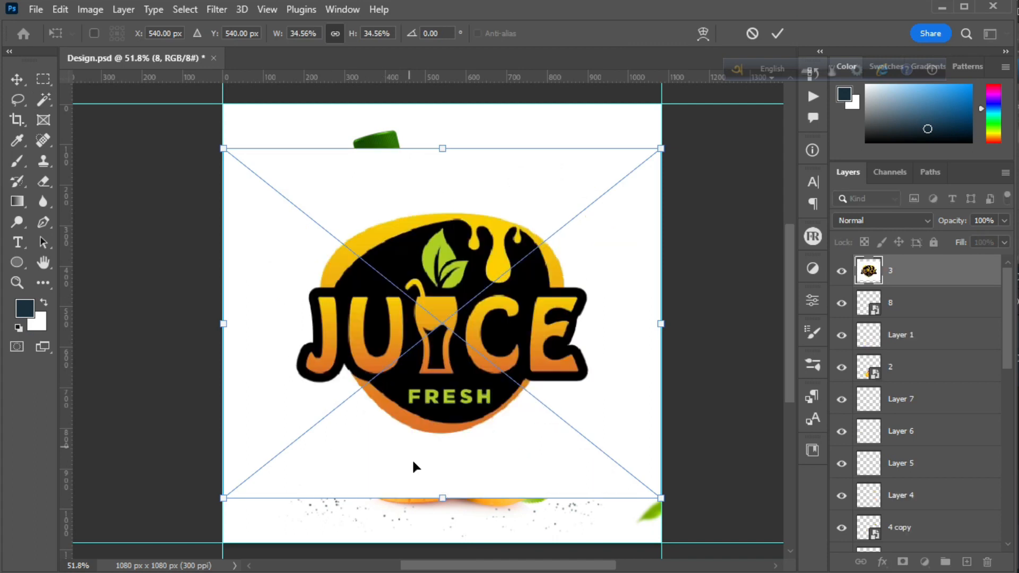
Scale the placed Juice Fresh logo to 17.28% and hide its white background with a layer mask
{"action": "left_click_drag", "start_coordinate": [437, 495], "coordinate": [443, 323]}
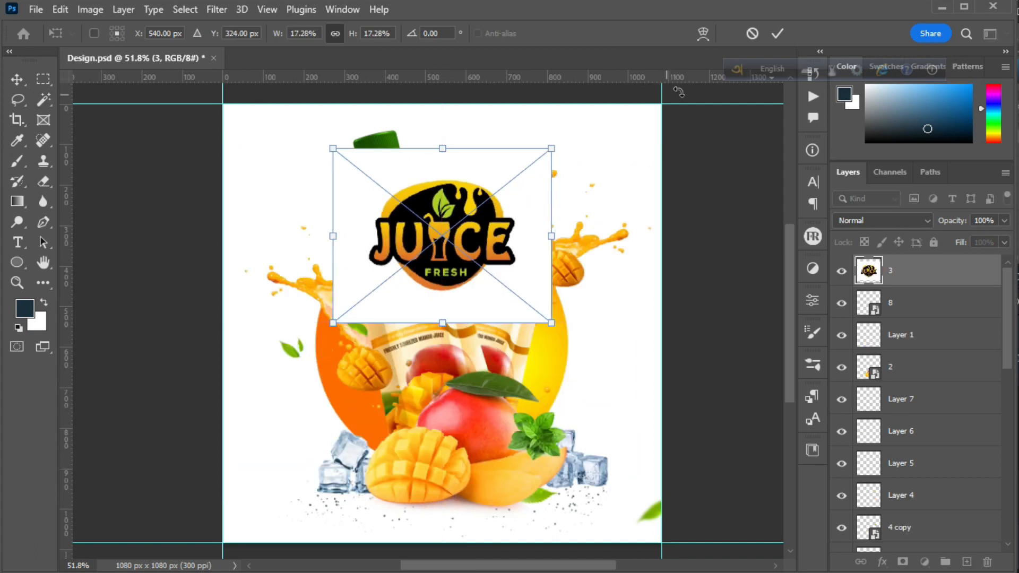
{"action": "left_click", "coordinate": [772, 36]}
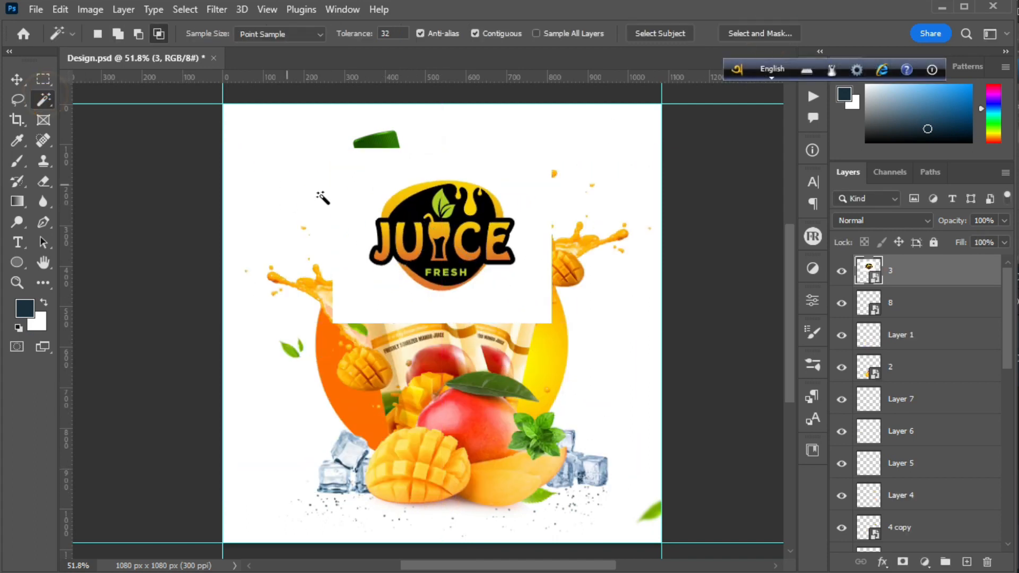
{"action": "left_click", "coordinate": [373, 182]}
{"action": "key", "text": "ctrl+shift+i"}
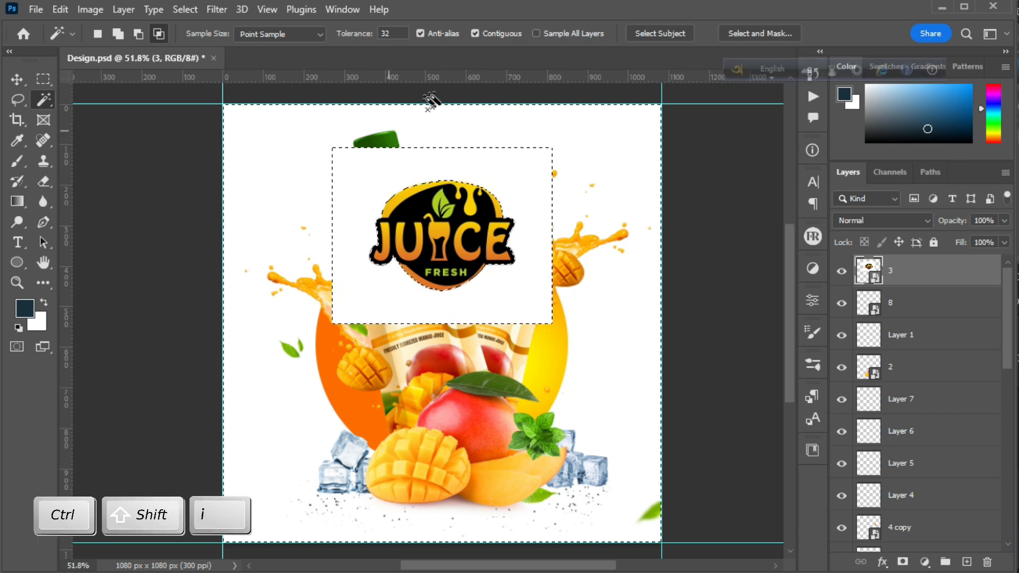
{"action": "left_click", "coordinate": [903, 562]}
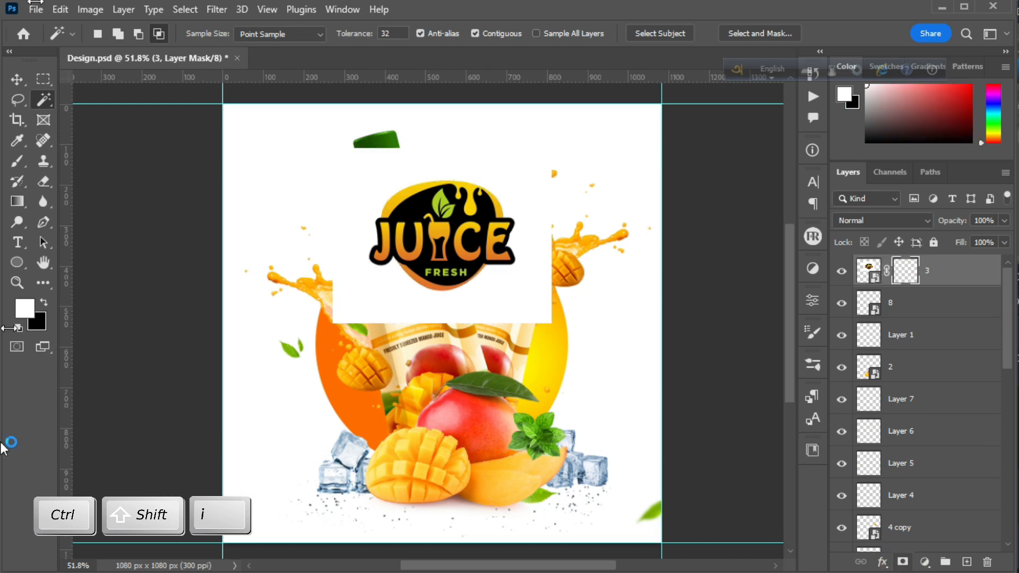
{"action": "left_click", "coordinate": [13, 81]}
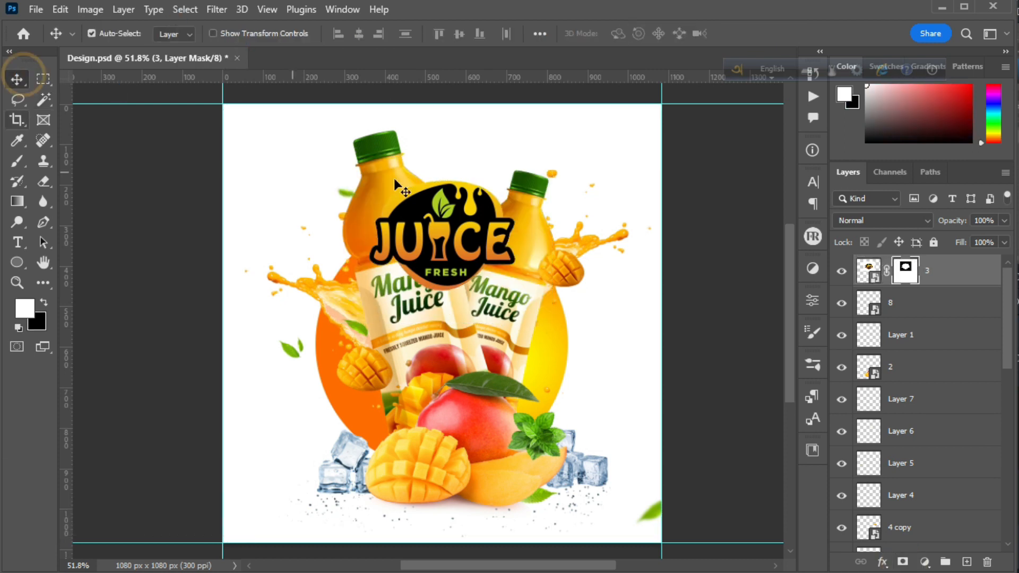
Shrink the Juice Fresh logo and position it in the poster's top-left corner
{"action": "key", "text": "ctrl+t"}
{"action": "left_click_drag", "start_coordinate": [435, 217], "coordinate": [306, 179]}
{"action": "left_click_drag", "start_coordinate": [421, 285], "coordinate": [319, 182]}
{"action": "left_click_drag", "start_coordinate": [269, 148], "coordinate": [274, 154]}
{"action": "left_click", "coordinate": [776, 34]}
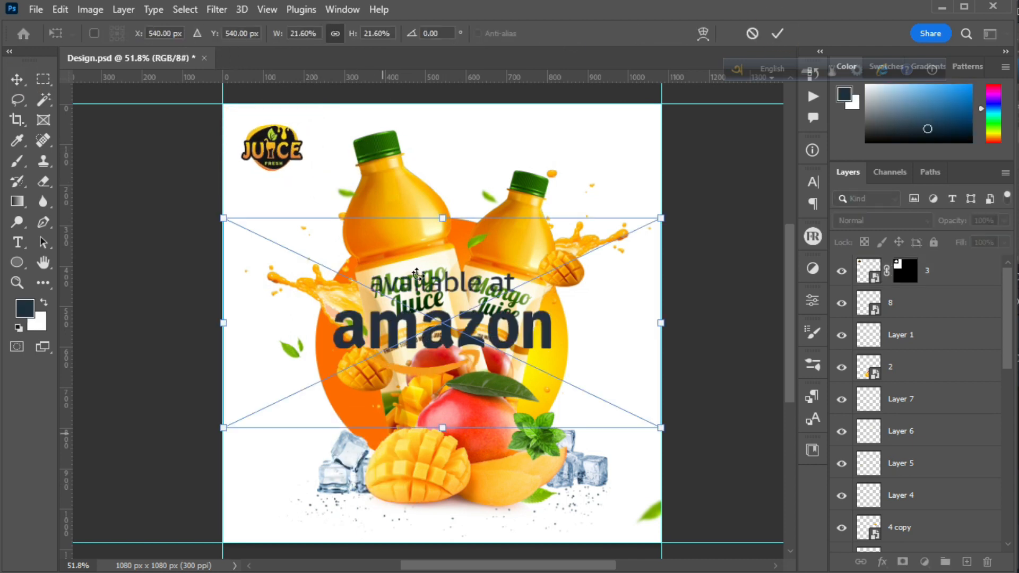
Scale the placed "available at amazon" logo to 7.28% and position it in the poster's bottom-left corner
{"action": "left_click_drag", "start_coordinate": [443, 218], "coordinate": [442, 391]}
{"action": "left_click_drag", "start_coordinate": [451, 411], "coordinate": [273, 470]}
{"action": "left_click_drag", "start_coordinate": [254, 505], "coordinate": [318, 514]}
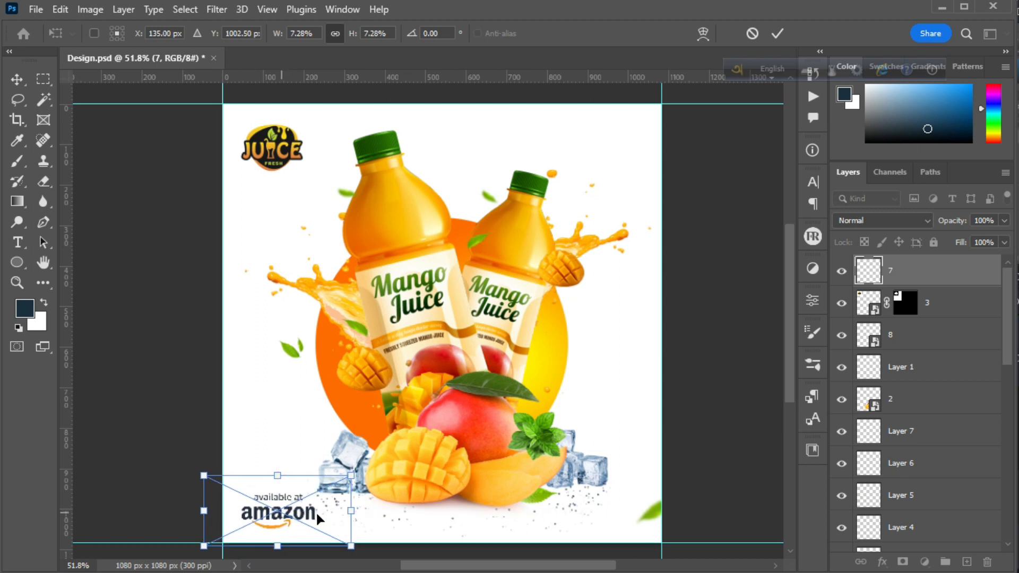
{"action": "left_click", "coordinate": [778, 34]}
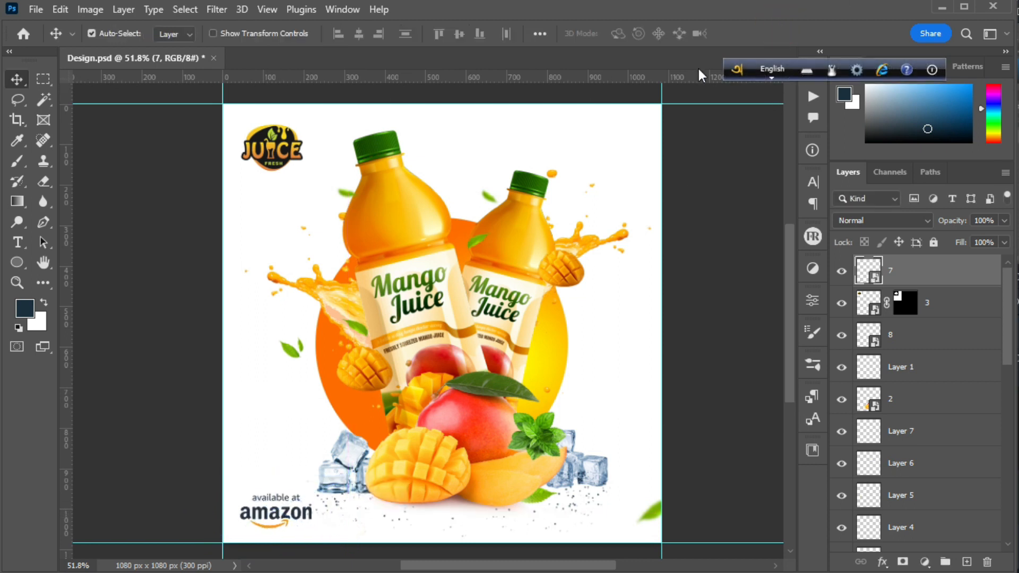
Start a new text layer across the middle of the poster in Lato Regular at 18 pt
{"action": "left_click", "coordinate": [20, 242]}
{"action": "left_click", "coordinate": [74, 242]}
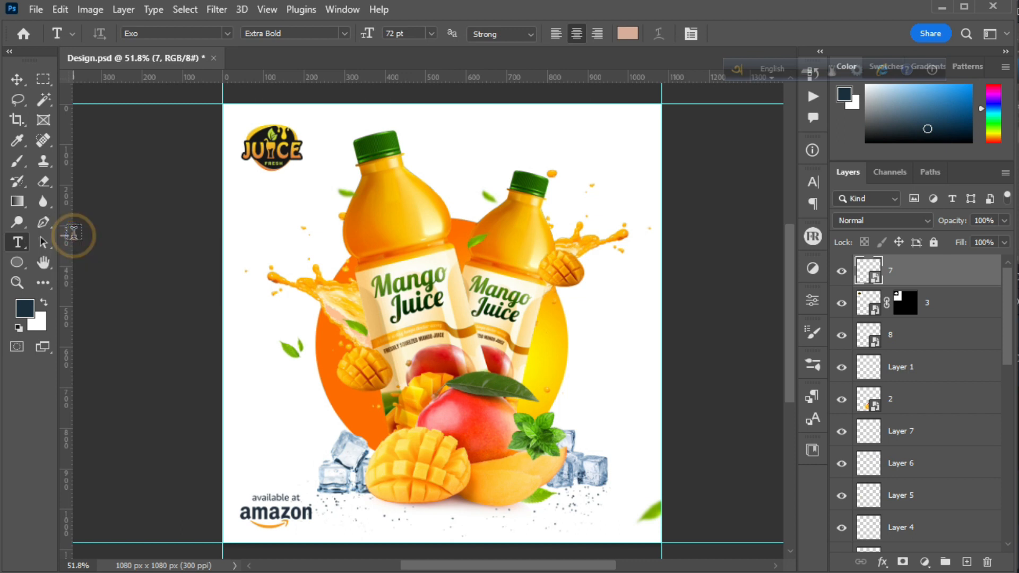
{"action": "left_click", "coordinate": [224, 31]}
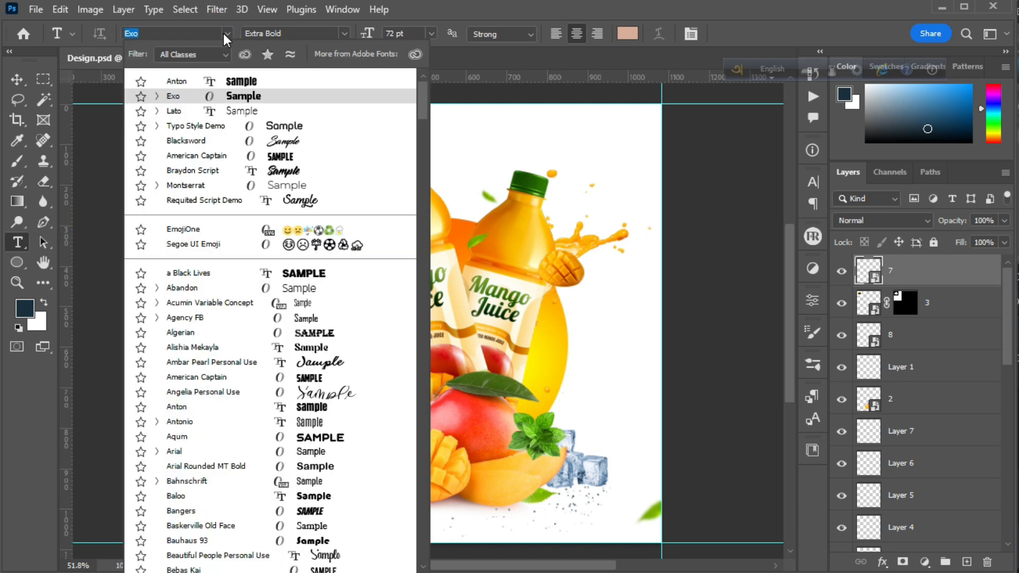
{"action": "left_click", "coordinate": [206, 111]}
{"action": "left_click", "coordinate": [292, 377]}
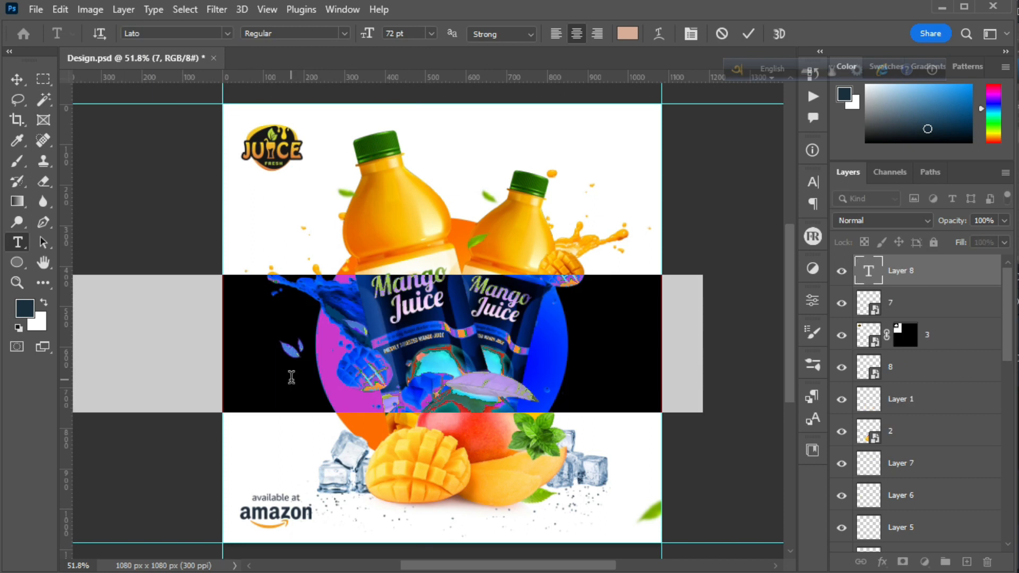
{"action": "left_click", "coordinate": [431, 33]}
{"action": "left_click", "coordinate": [413, 148]}
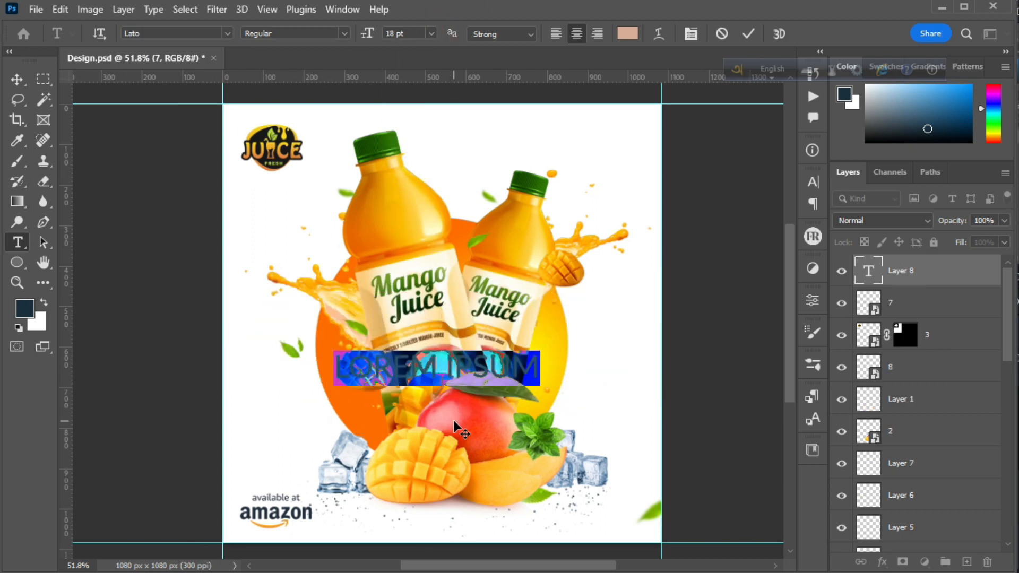
Set the new text's colour to black and its size to 10 pt
{"action": "left_click", "coordinate": [623, 34]}
{"action": "left_click_drag", "start_coordinate": [644, 289], "coordinate": [528, 518]}
{"action": "left_click", "coordinate": [896, 162]}
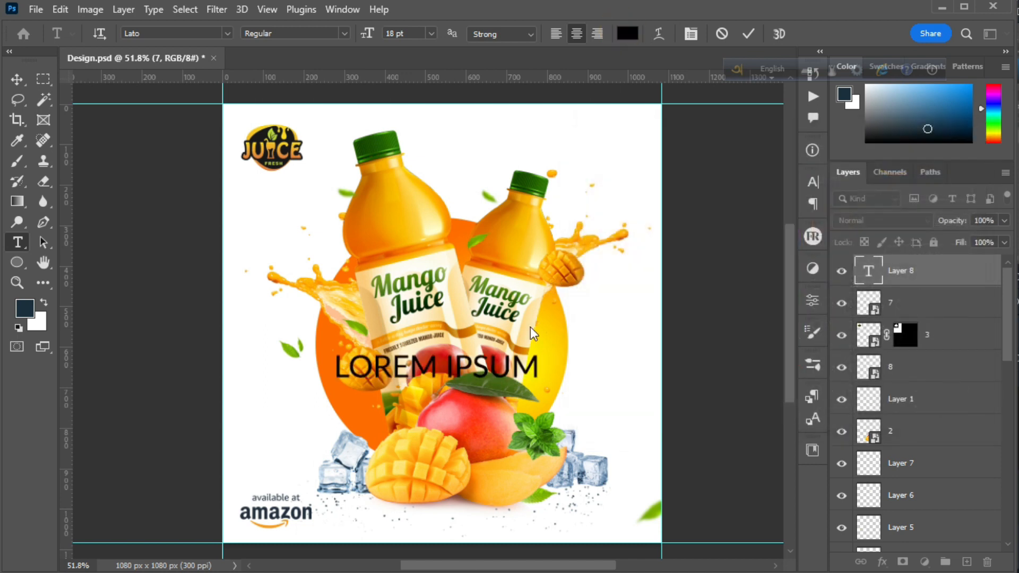
{"action": "left_click", "coordinate": [435, 31]}
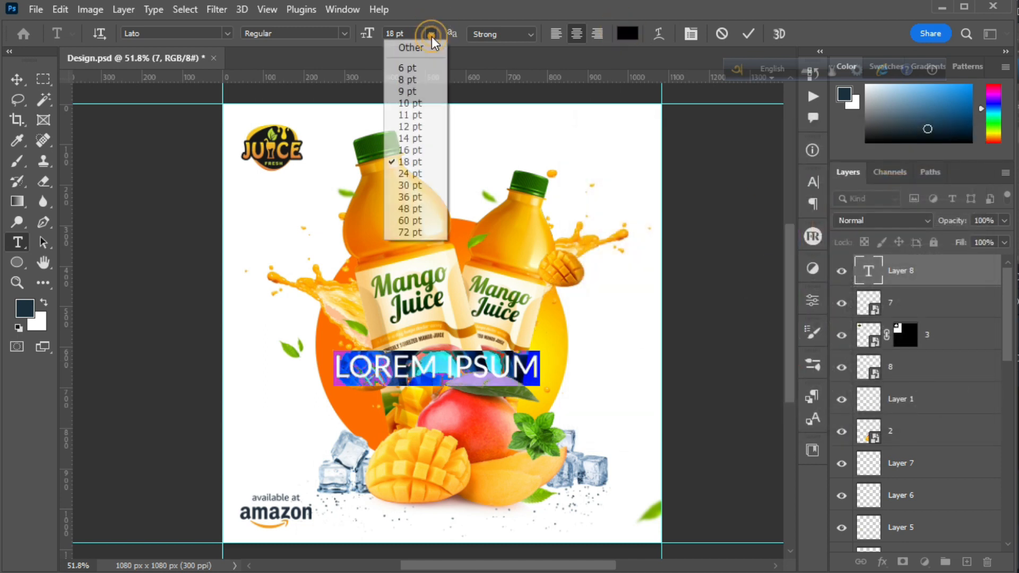
{"action": "left_click", "coordinate": [416, 103]}
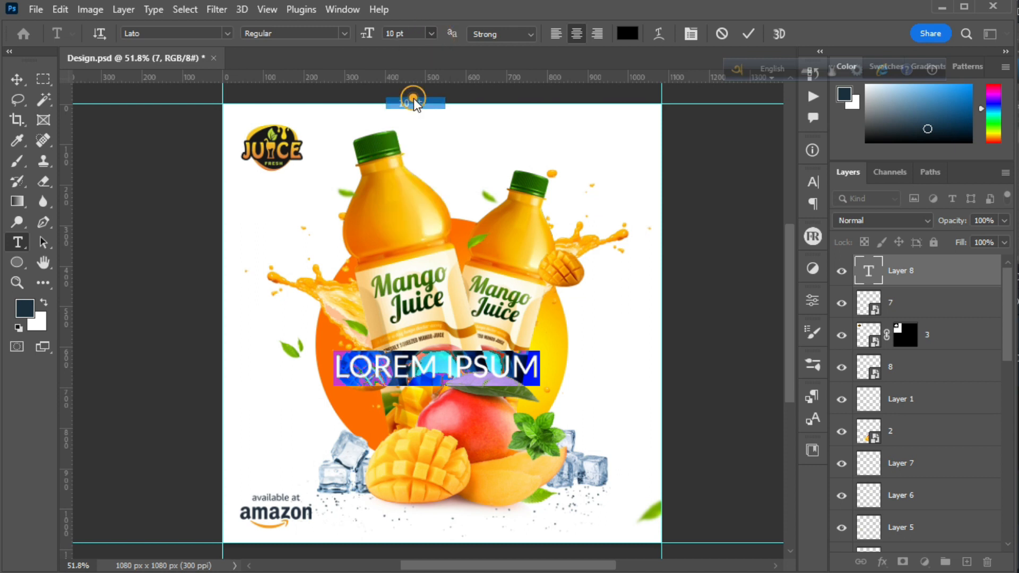
{"action": "type", "text": "www.yourwebsite.com"}
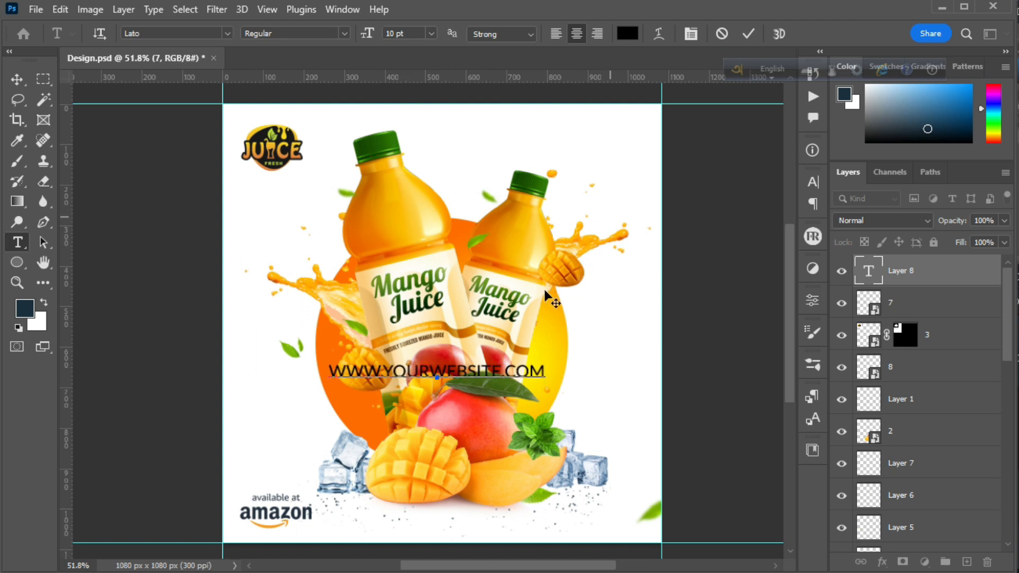
{"action": "left_click", "coordinate": [502, 372]}
{"action": "type", "text": "ADDEWSS"}
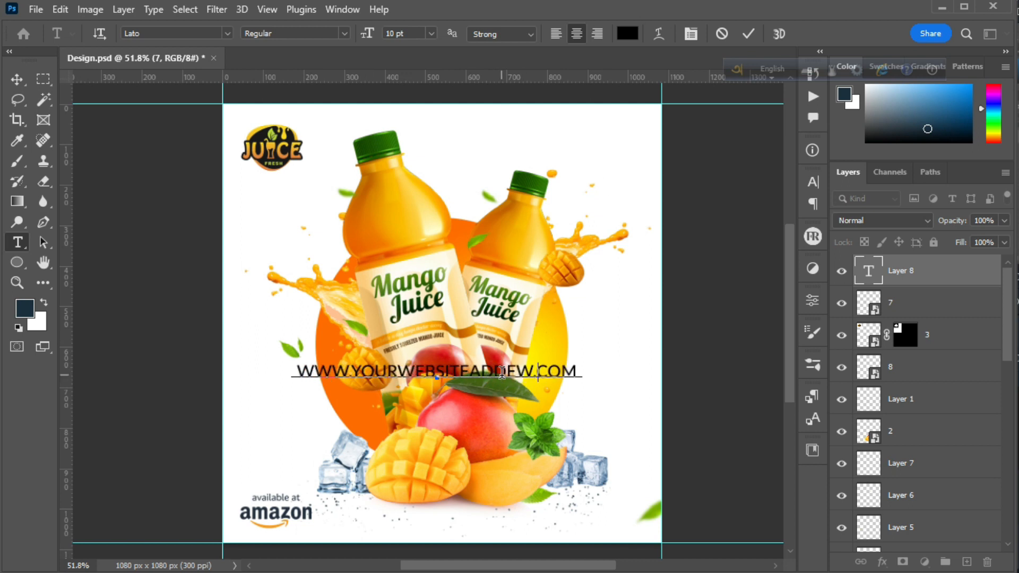
{"action": "key", "text": "BackSpace"}
{"action": "key", "text": "BackSpace"}
{"action": "key", "text": "BackSpace"}
{"action": "key", "text": "BackSpace"}
{"action": "type", "text": "RESS"}
Turn off All Caps for the whole web address and set its tracking to 75
{"action": "key", "text": "ctrl+a"}
{"action": "left_click", "coordinate": [813, 184]}
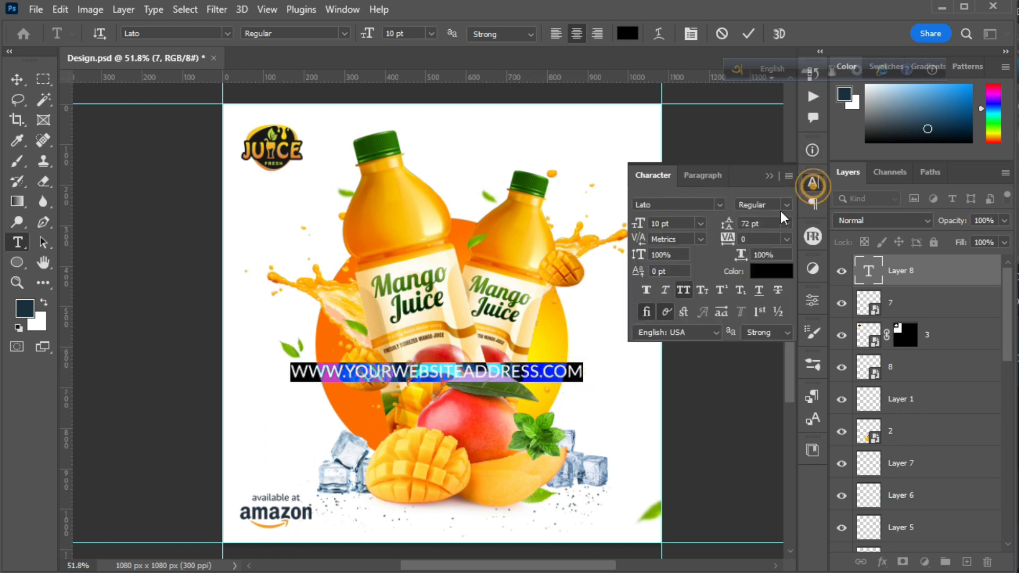
{"action": "left_click", "coordinate": [683, 291]}
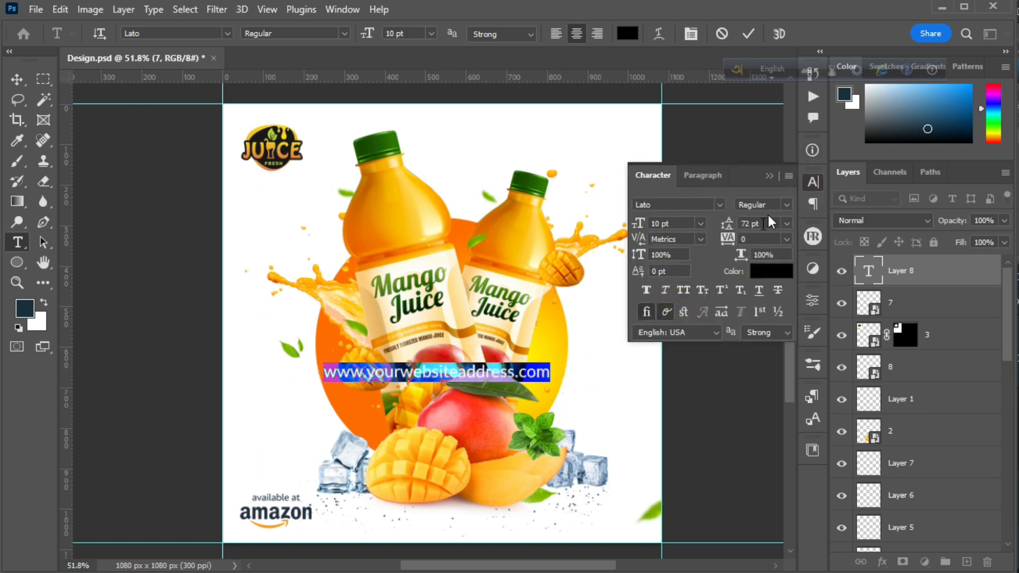
{"action": "left_click", "coordinate": [768, 177]}
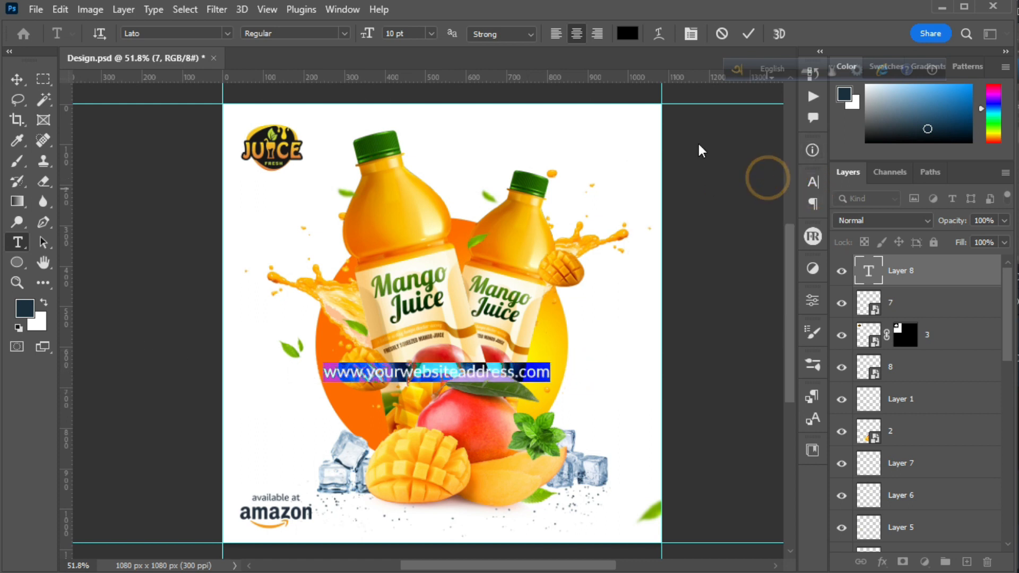
{"action": "left_click", "coordinate": [812, 185]}
{"action": "left_click", "coordinate": [786, 239]}
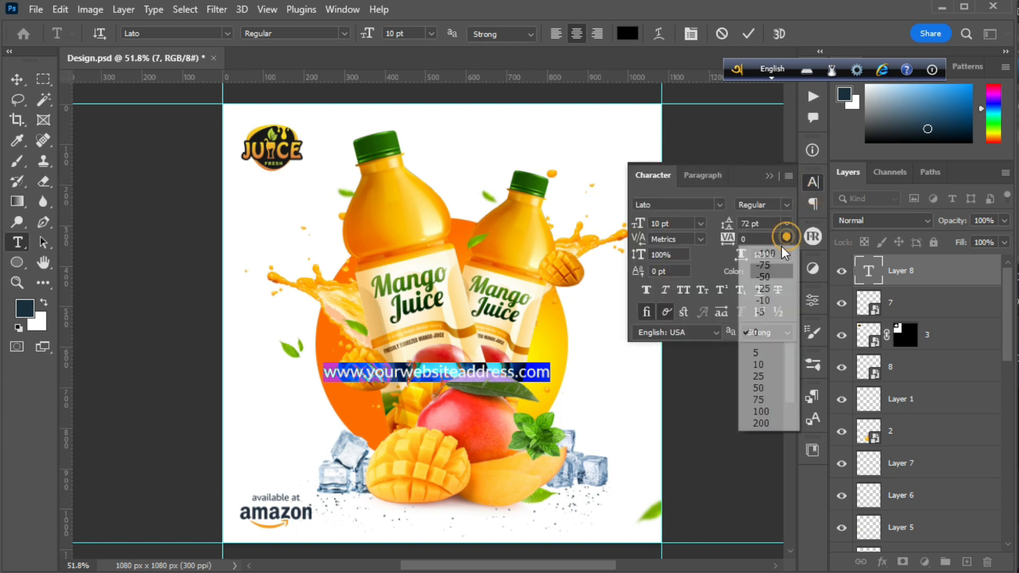
{"action": "left_click", "coordinate": [782, 401]}
{"action": "left_click", "coordinate": [769, 176]}
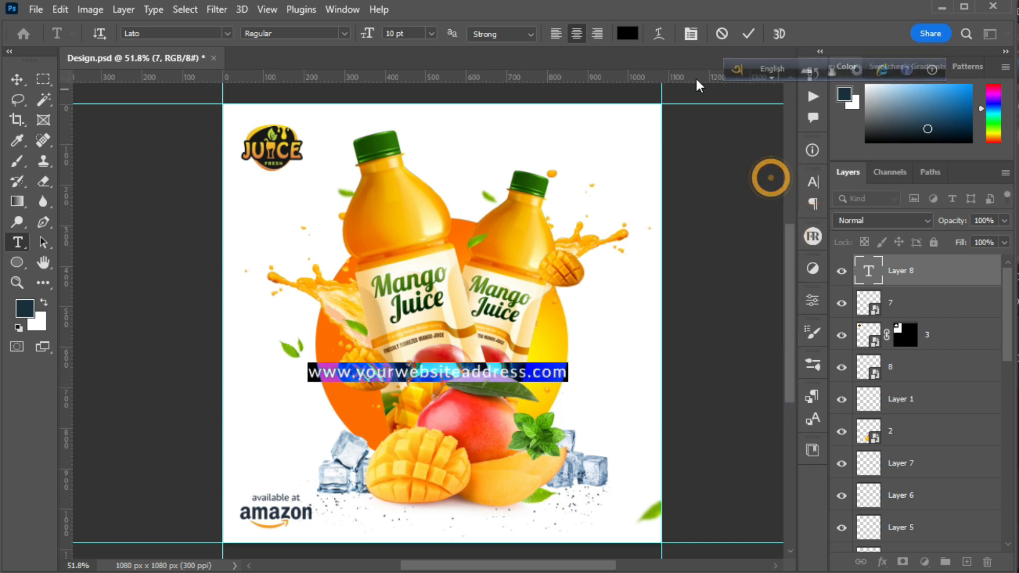
Reduce the web address text to 8 pt and commit the text edit
{"action": "left_click", "coordinate": [431, 33]}
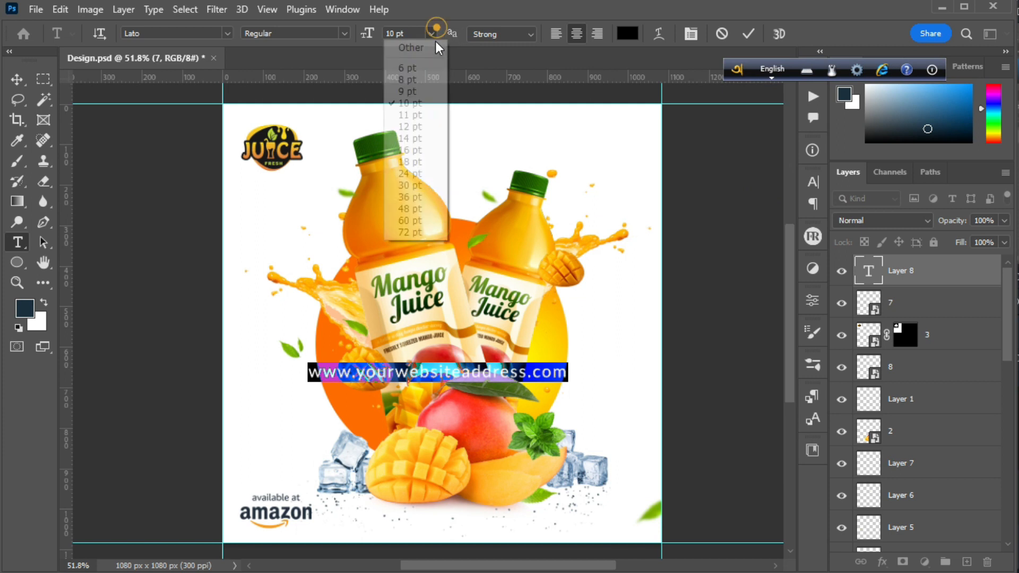
{"action": "left_click", "coordinate": [411, 82]}
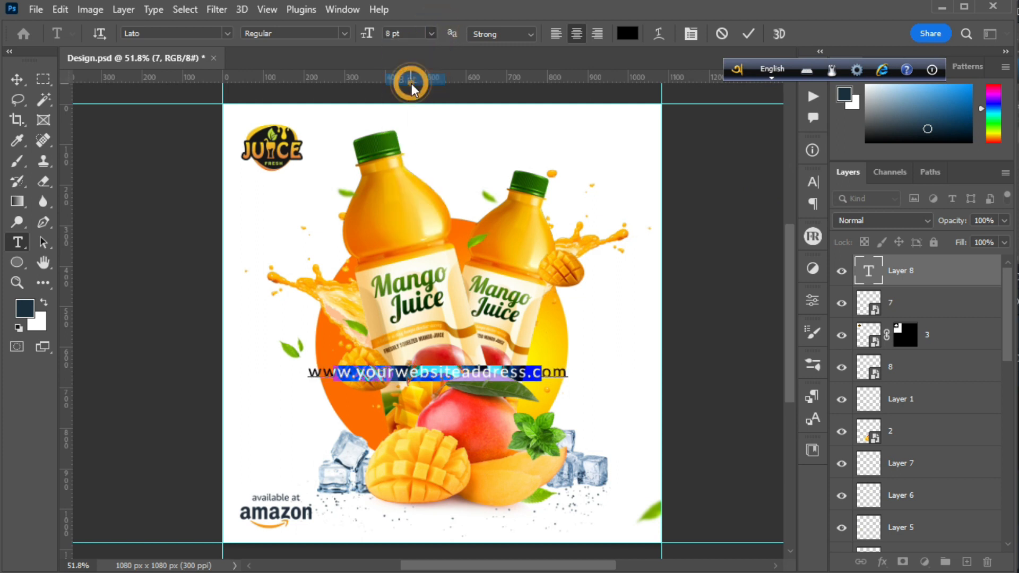
{"action": "left_click", "coordinate": [748, 34]}
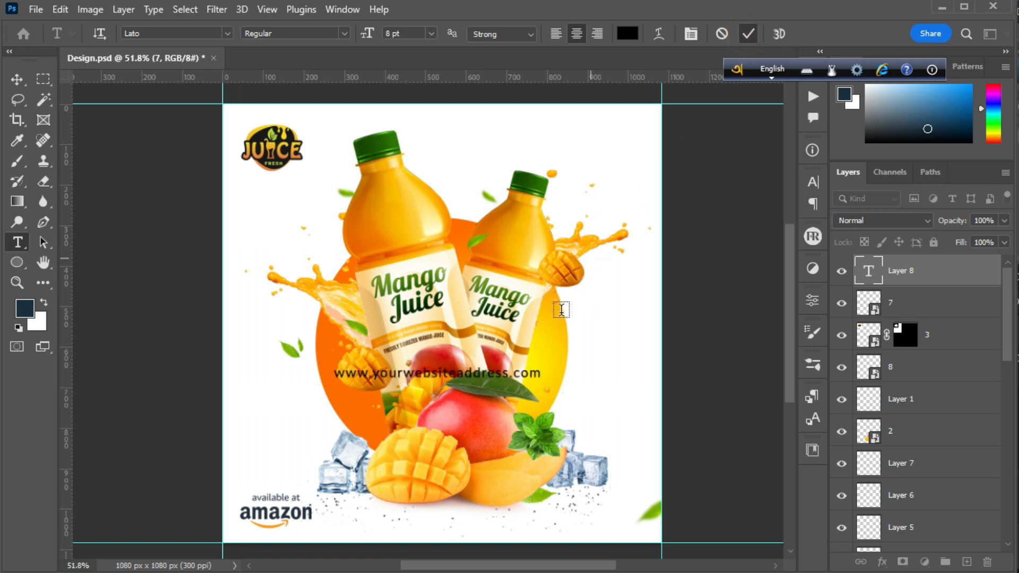
Rotate the web address text 90° counter clockwise and place it vertically along the canvas's right edge
{"action": "key", "text": "ctrl+t"}
{"action": "right_click", "coordinate": [443, 378]}
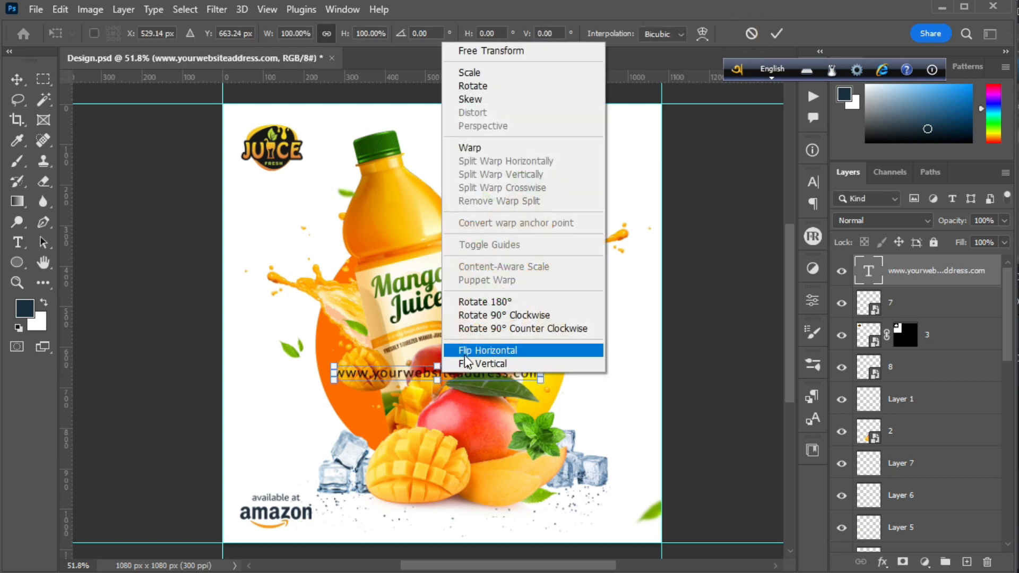
{"action": "left_click", "coordinate": [483, 328]}
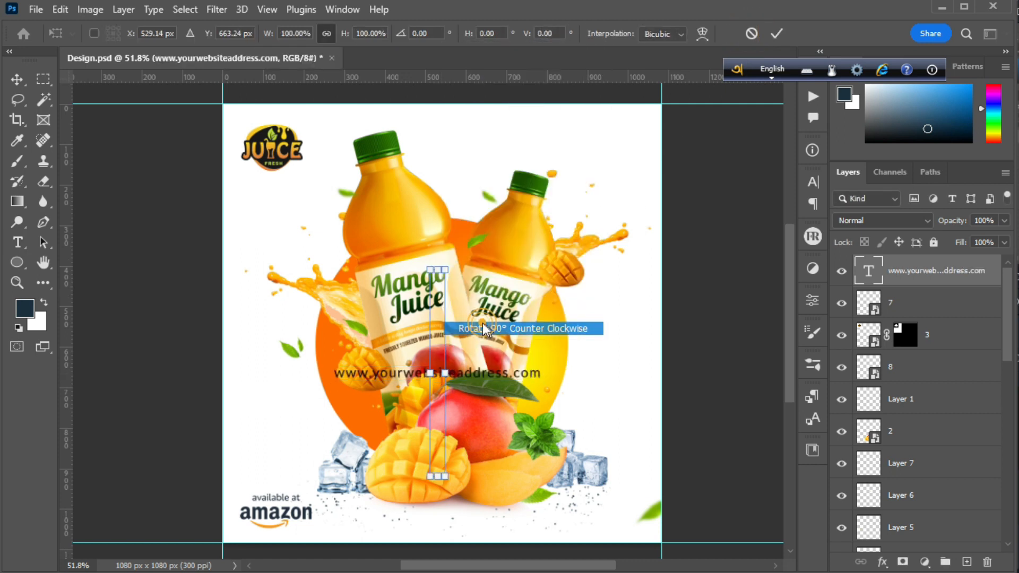
{"action": "left_click_drag", "start_coordinate": [441, 330], "coordinate": [647, 291]}
{"action": "left_click", "coordinate": [776, 33]}
Set the whole vertical web address to 6 pt with a tracking of 100
{"action": "left_click_drag", "start_coordinate": [644, 229], "coordinate": [634, 449]}
{"action": "left_click", "coordinate": [431, 34]}
{"action": "left_click", "coordinate": [413, 49]}
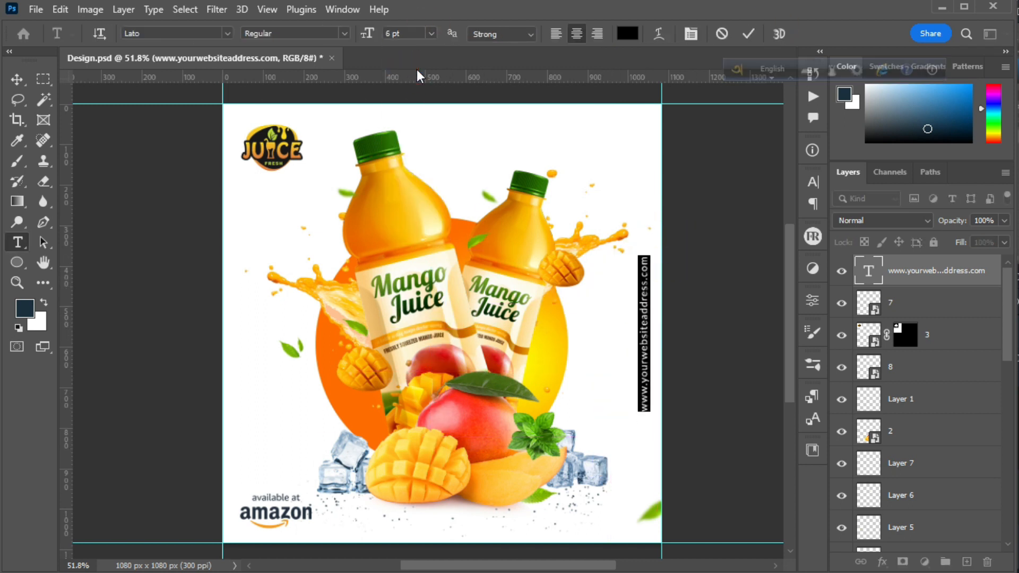
{"action": "left_click", "coordinate": [812, 183]}
{"action": "left_click", "coordinate": [786, 240]}
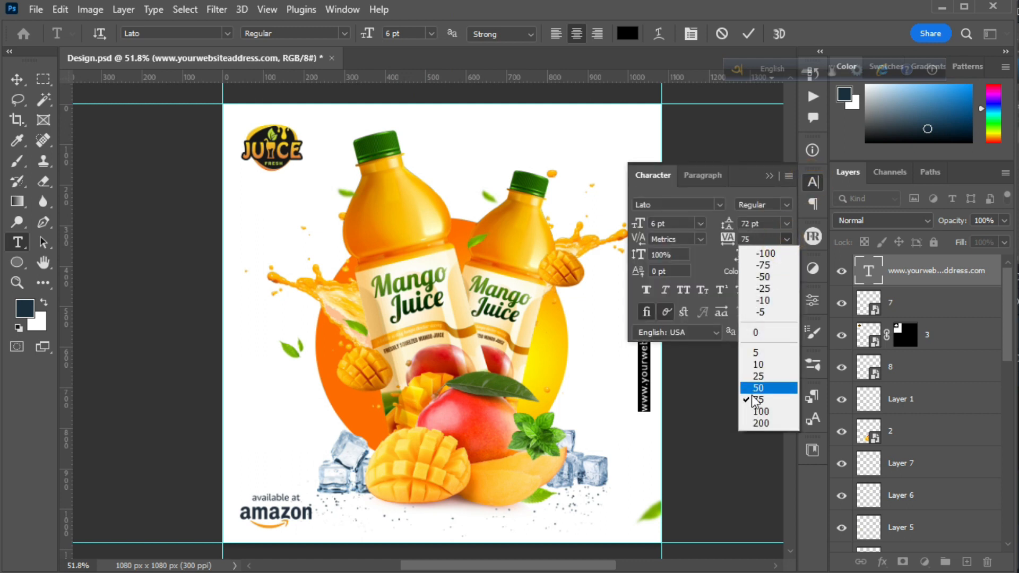
{"action": "left_click", "coordinate": [757, 418]}
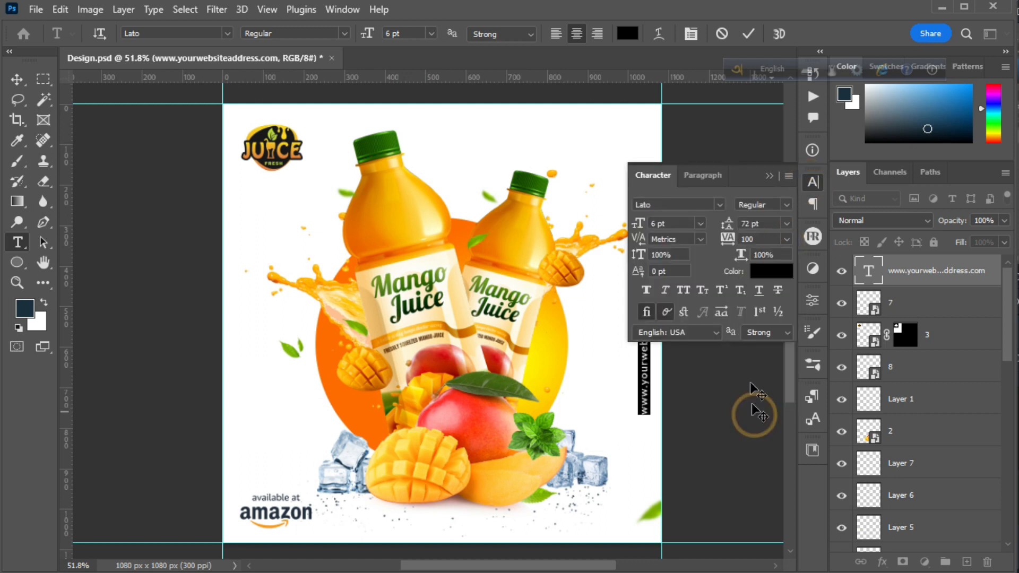
Enlarge the web address text to 7 pt, commit it and shift it slightly toward the canvas's right edge
{"action": "left_click", "coordinate": [771, 175]}
{"action": "type", "text": "7"}
{"action": "key", "text": "Return"}
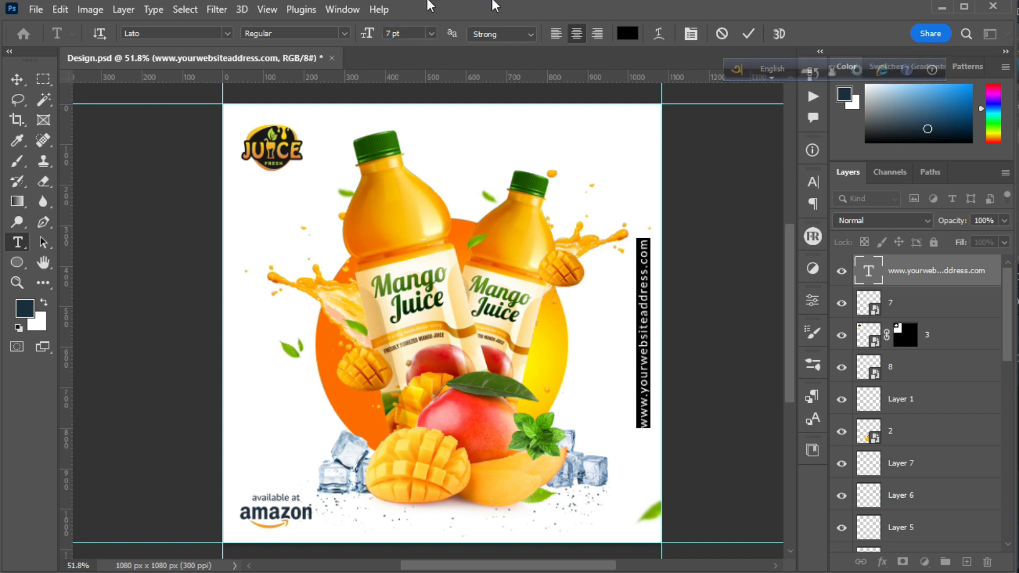
{"action": "left_click", "coordinate": [748, 35]}
{"action": "left_click", "coordinate": [17, 79]}
{"action": "left_click_drag", "start_coordinate": [646, 303], "coordinate": [649, 306]}
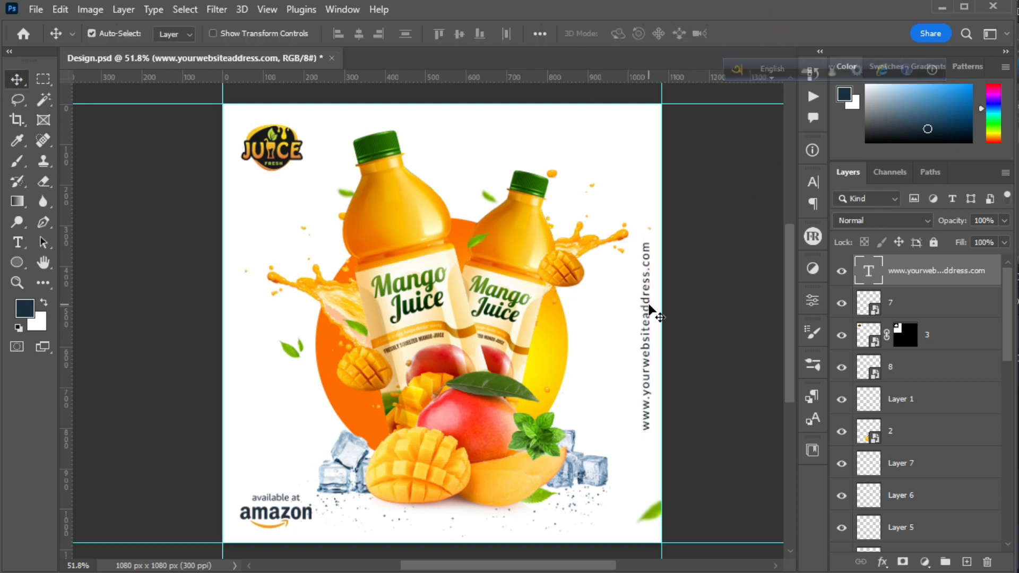
Deselect all layers and stamp the visible artwork into a new merged layer on top of the stack
{"action": "left_click", "coordinate": [174, 276]}
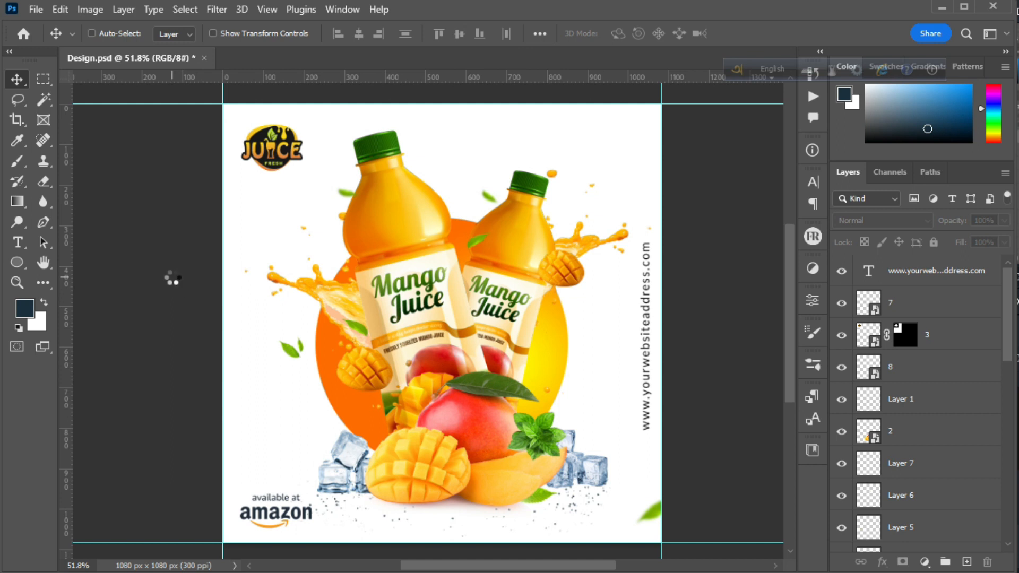
{"action": "key", "text": "ctrl+alt+shift+e"}
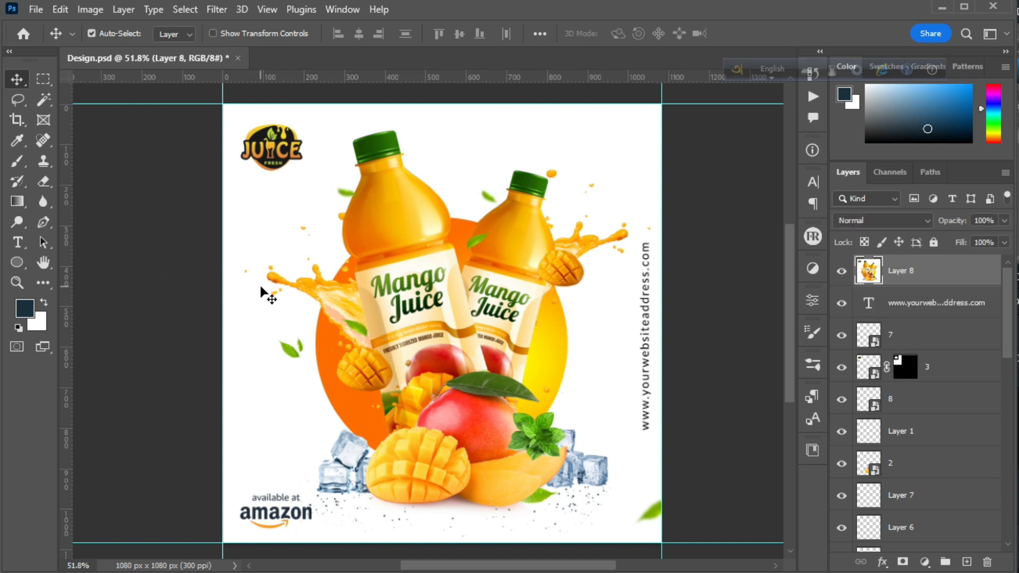